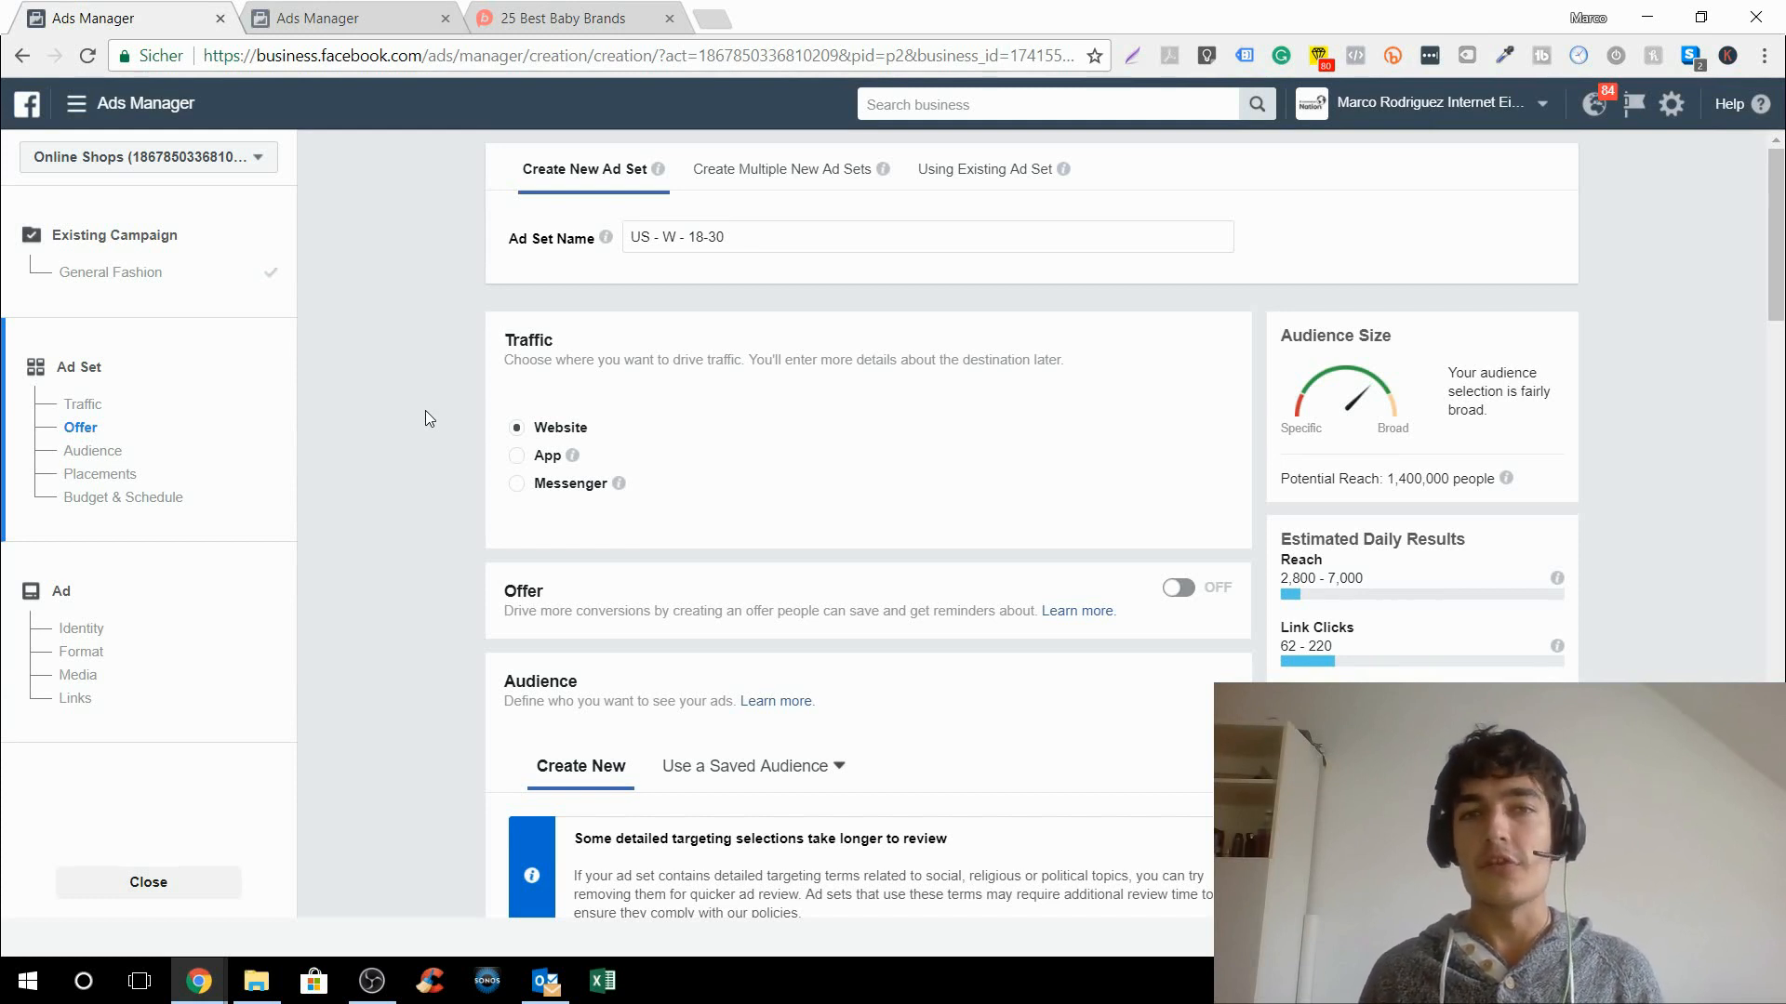
# - Review the General Fashion ad set's audience basics: custom audiences, location, age range and gender
pyautogui.scroll(-6, 402, 376)
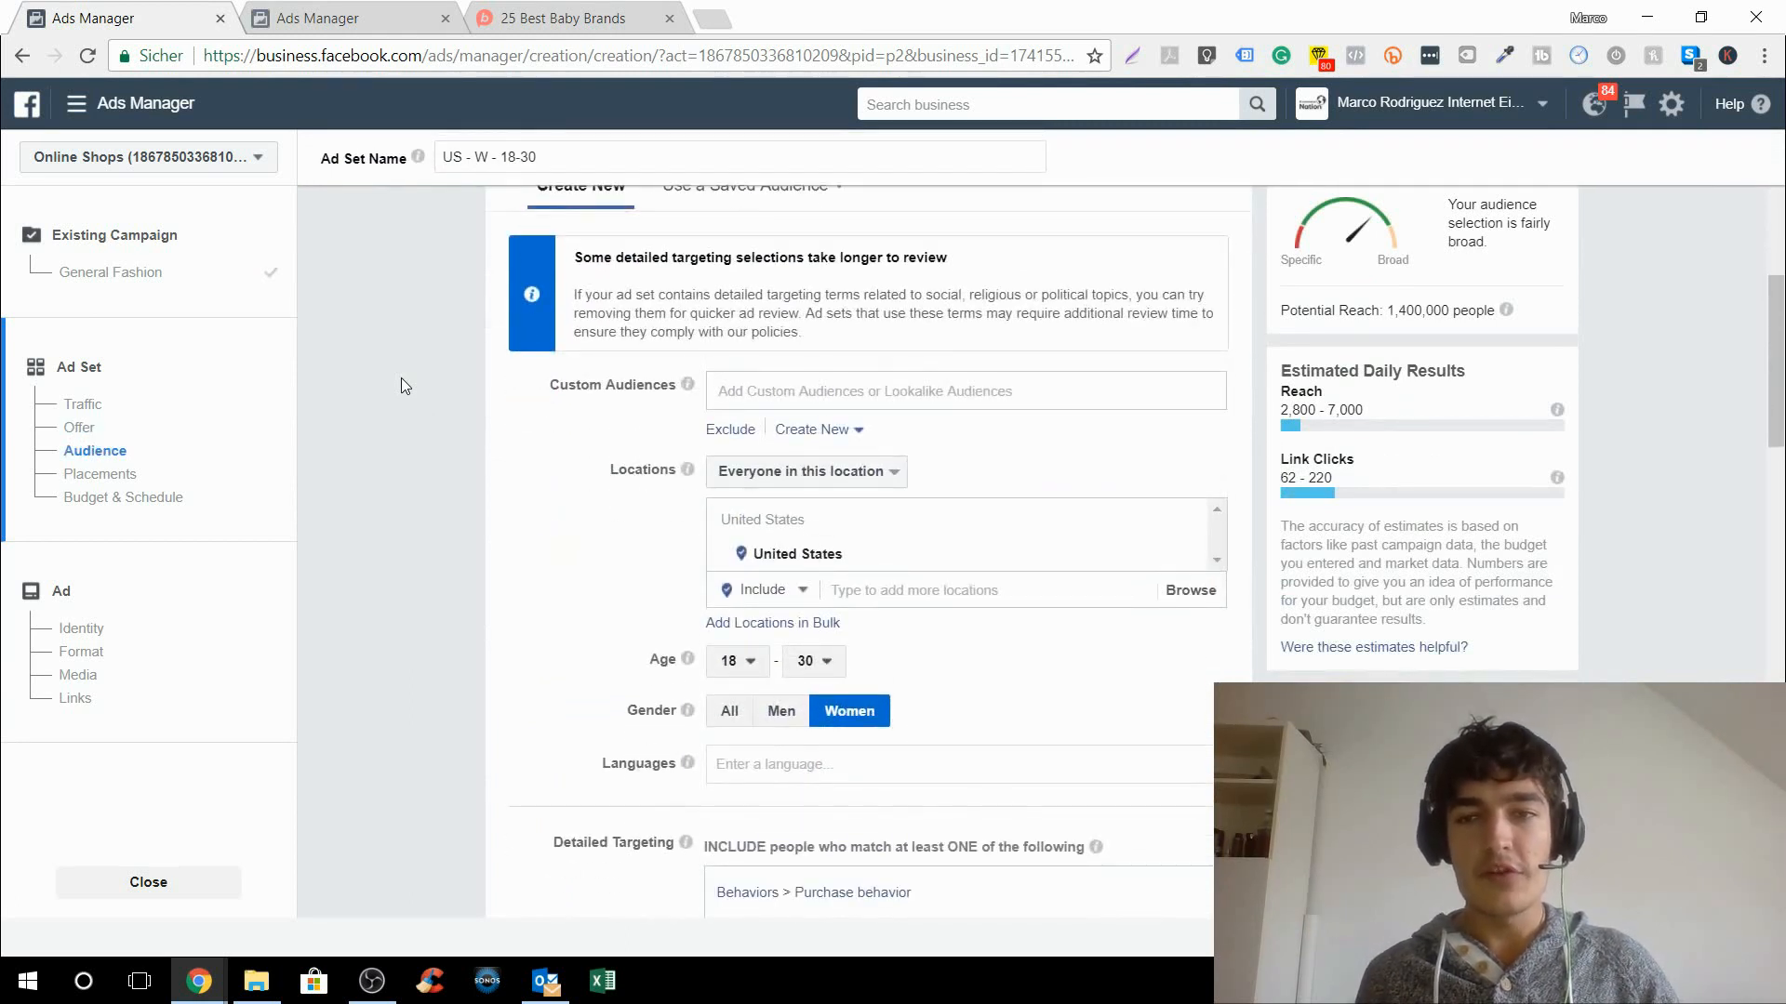
pyautogui.scroll(1, 400, 377)
pyautogui.scroll(-1, 400, 377)
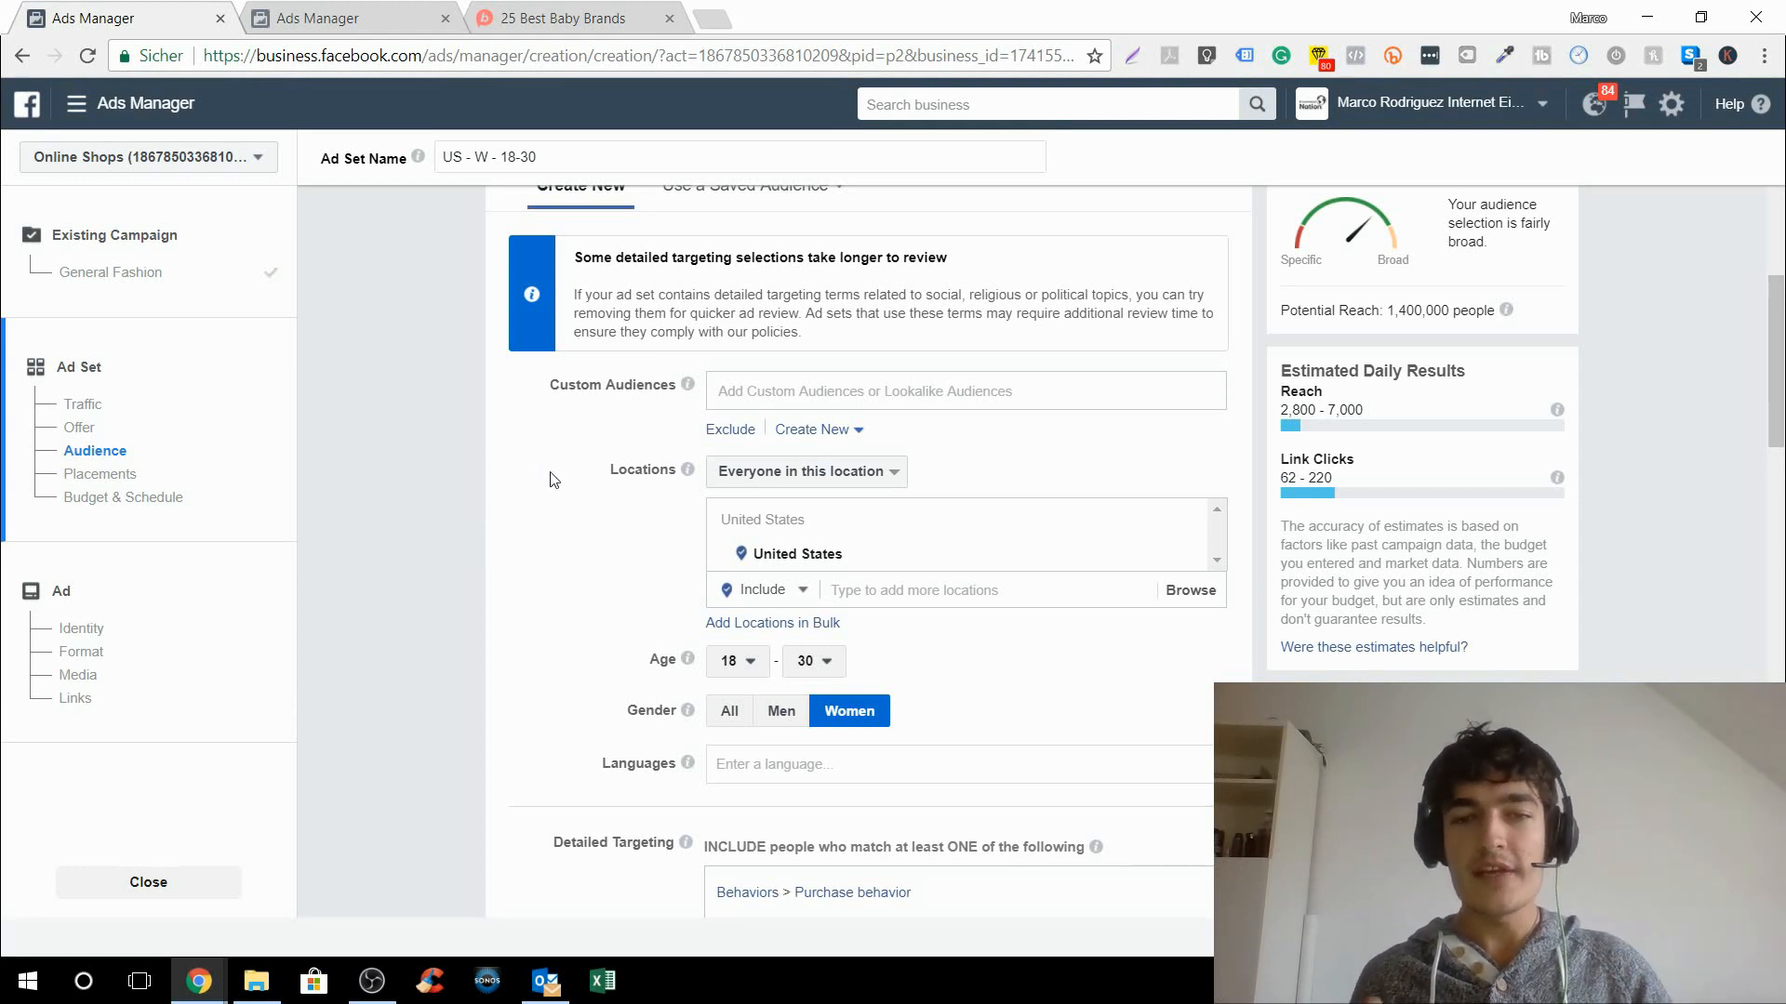
pyautogui.scroll(1, 556, 469)
pyautogui.scroll(3, 556, 470)
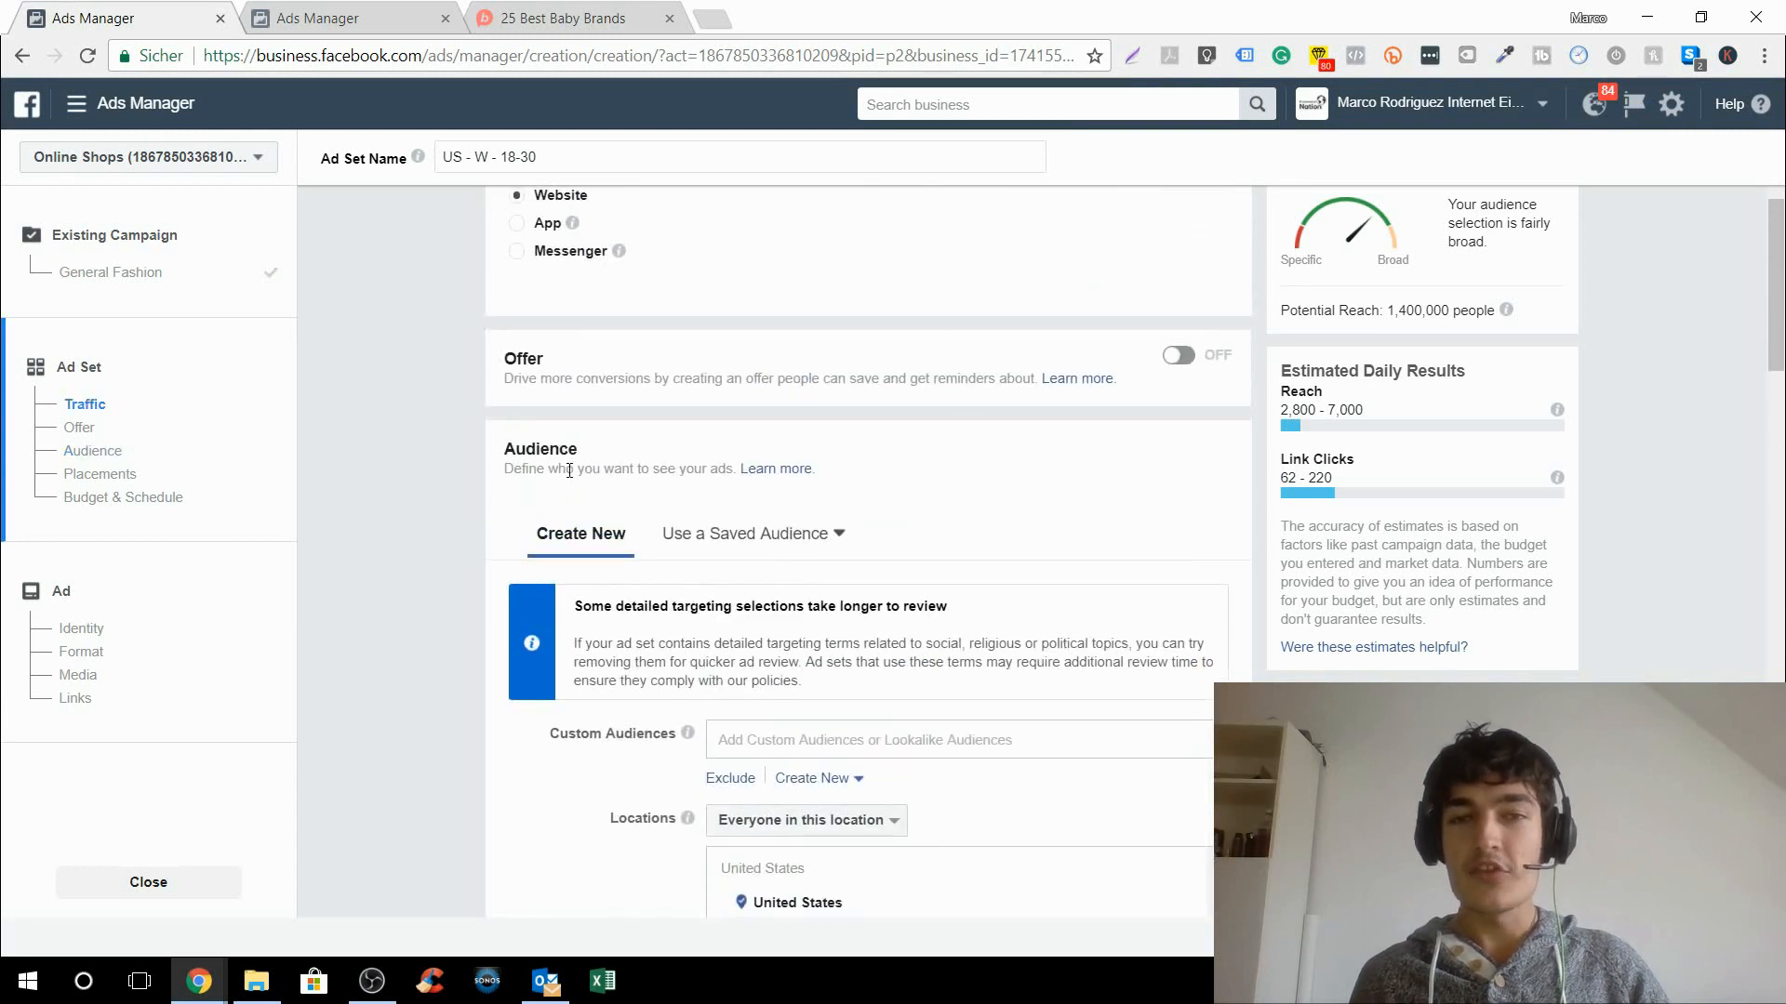
pyautogui.scroll(-2, 569, 471)
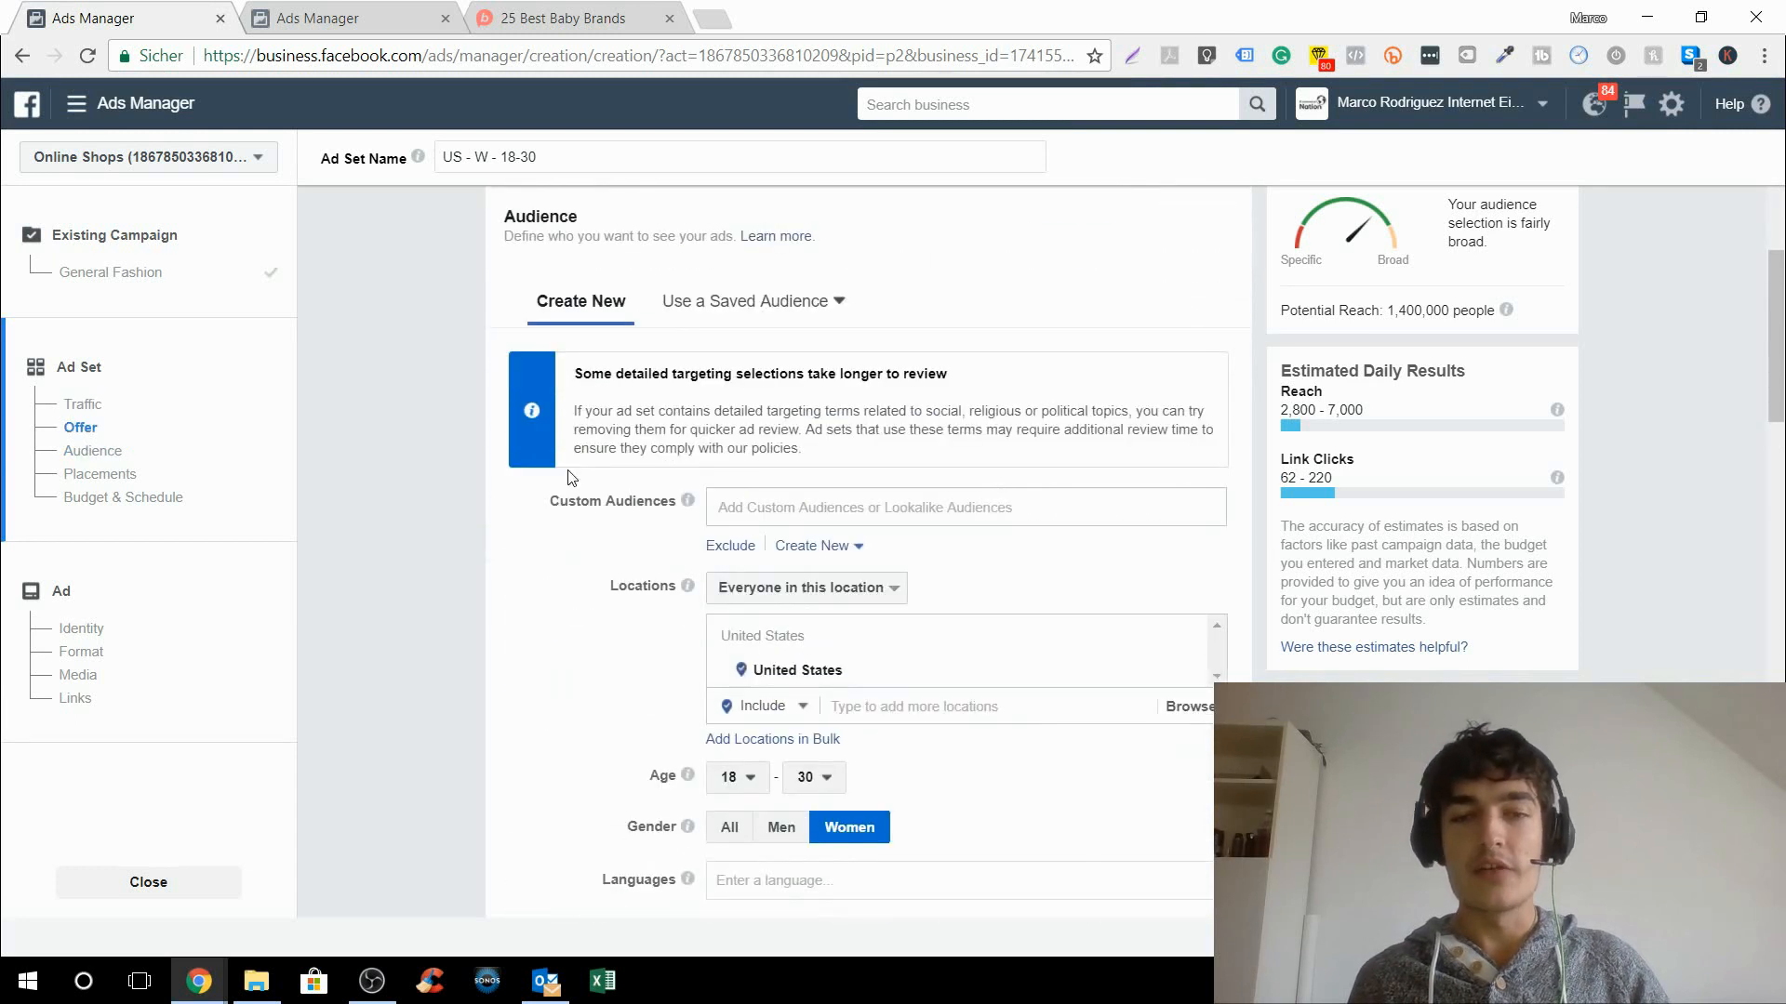
pyautogui.scroll(-2, 571, 477)
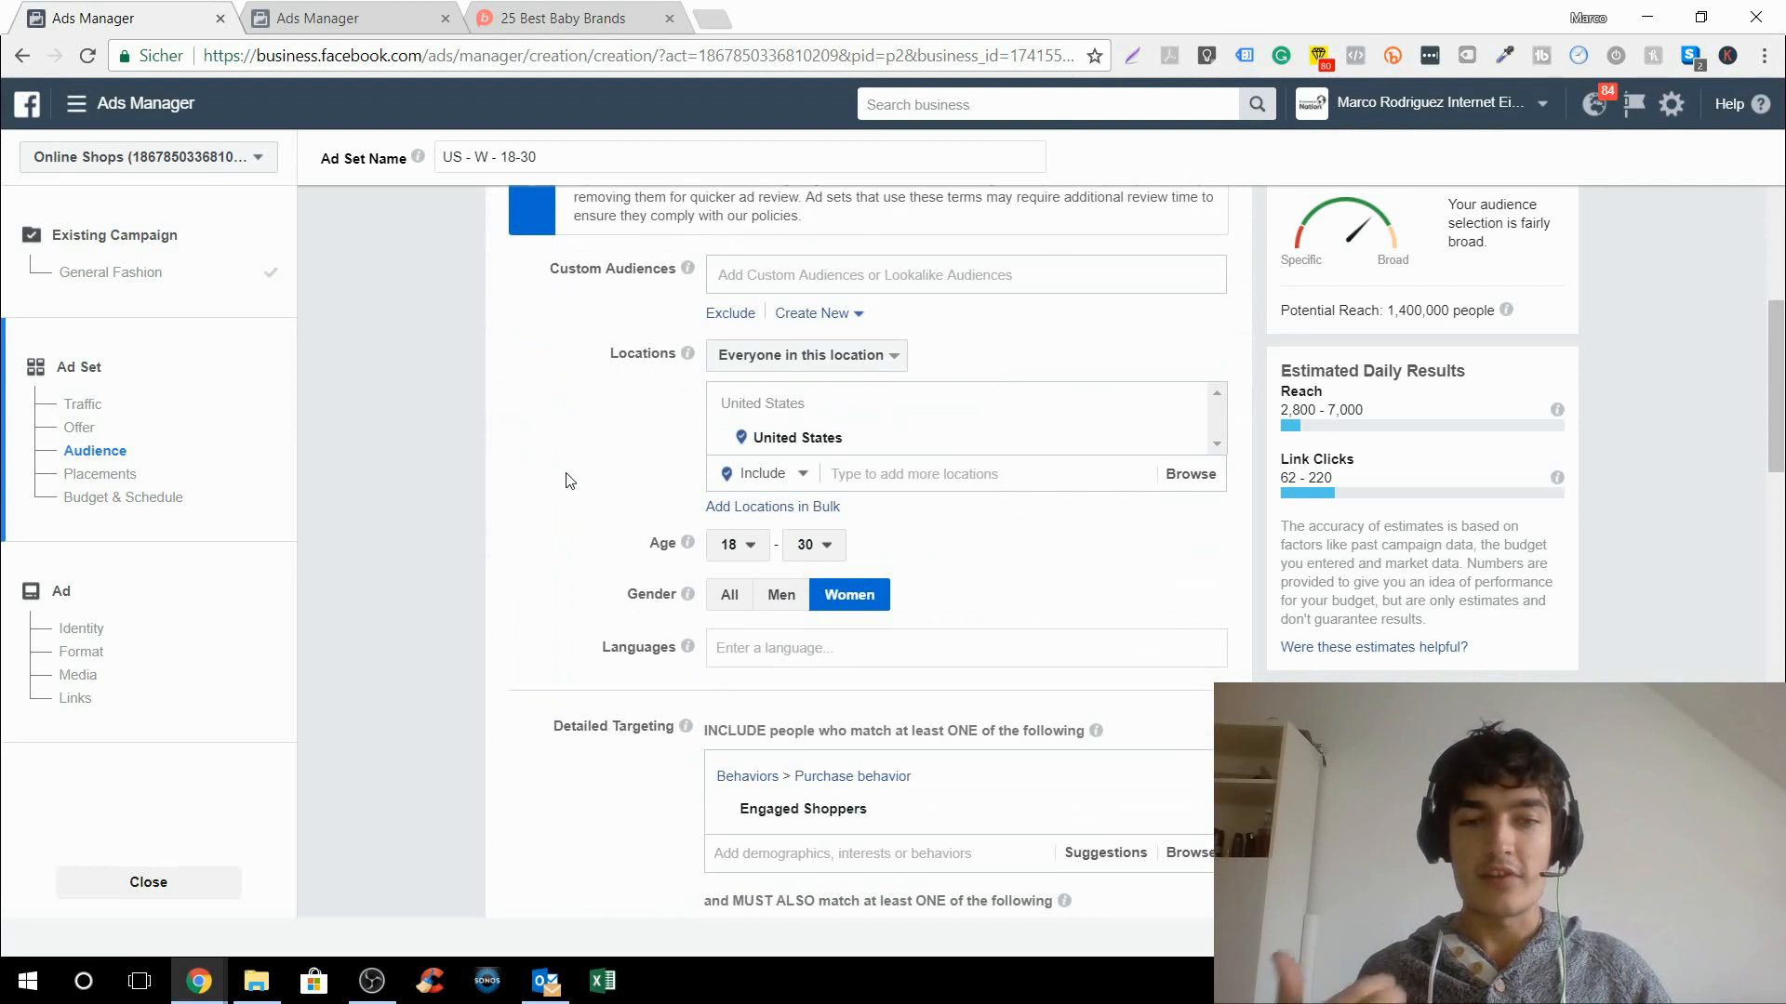
pyautogui.scroll(-1, 586, 470)
pyautogui.scroll(2, 602, 460)
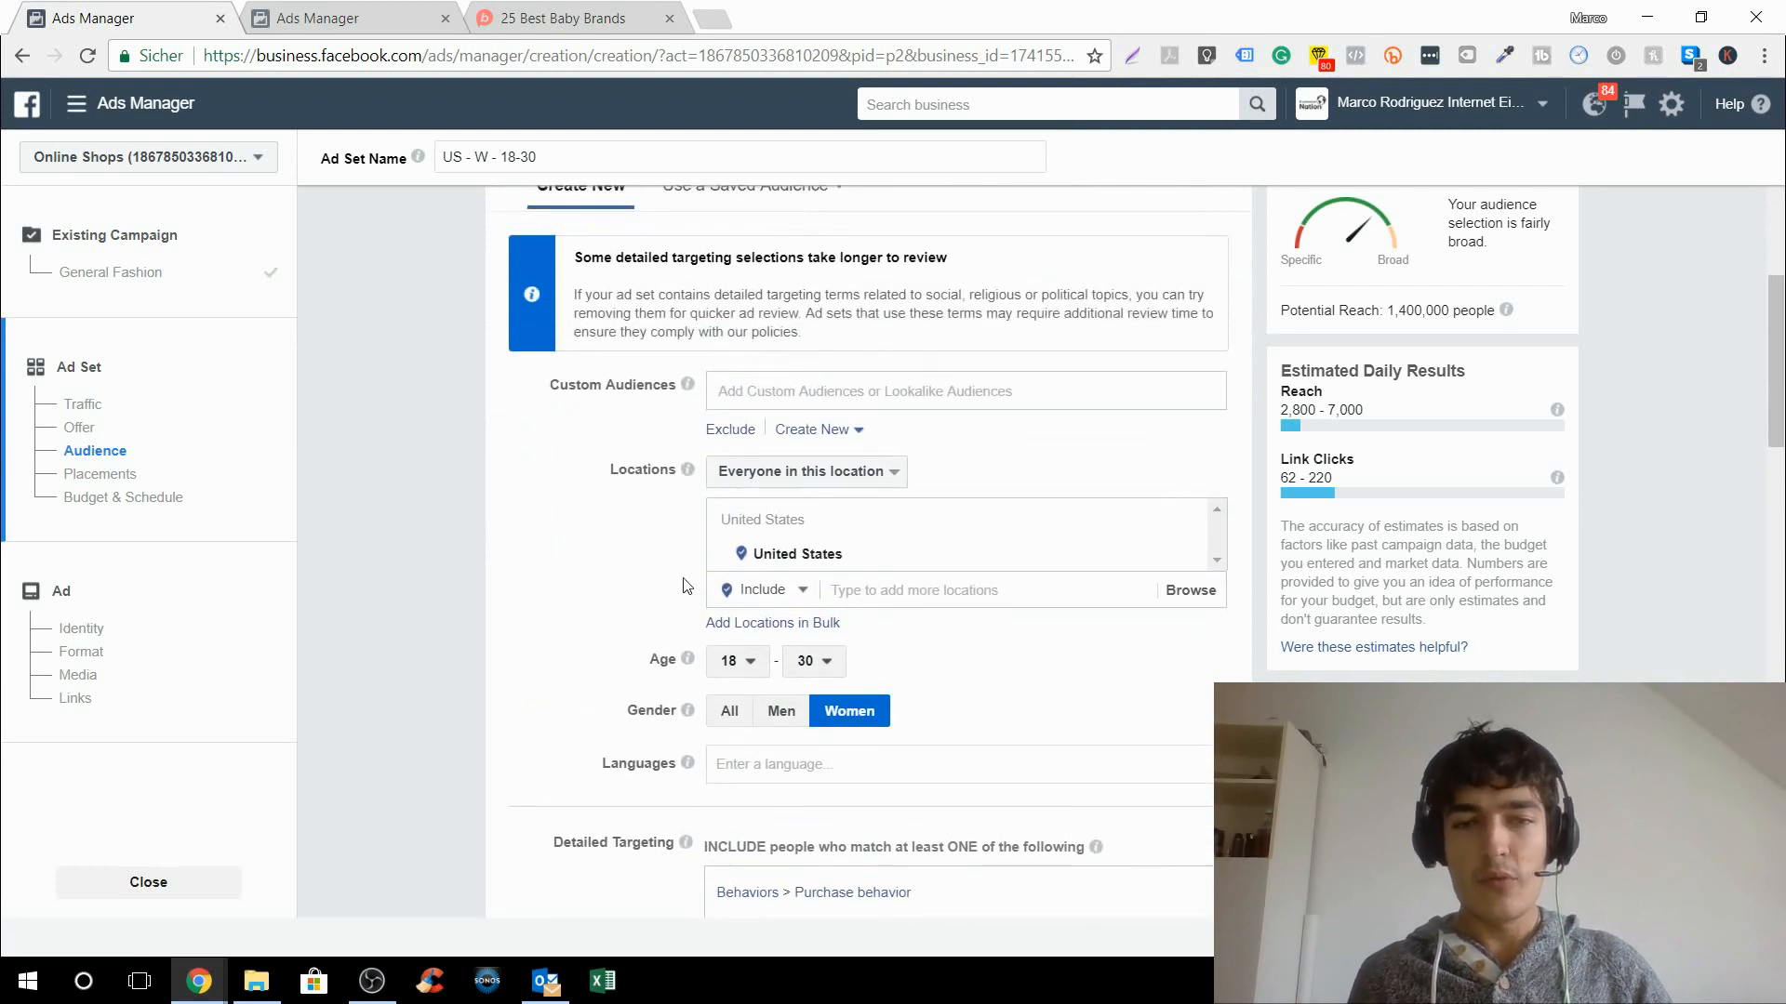
pyautogui.scroll(-1, 664, 568)
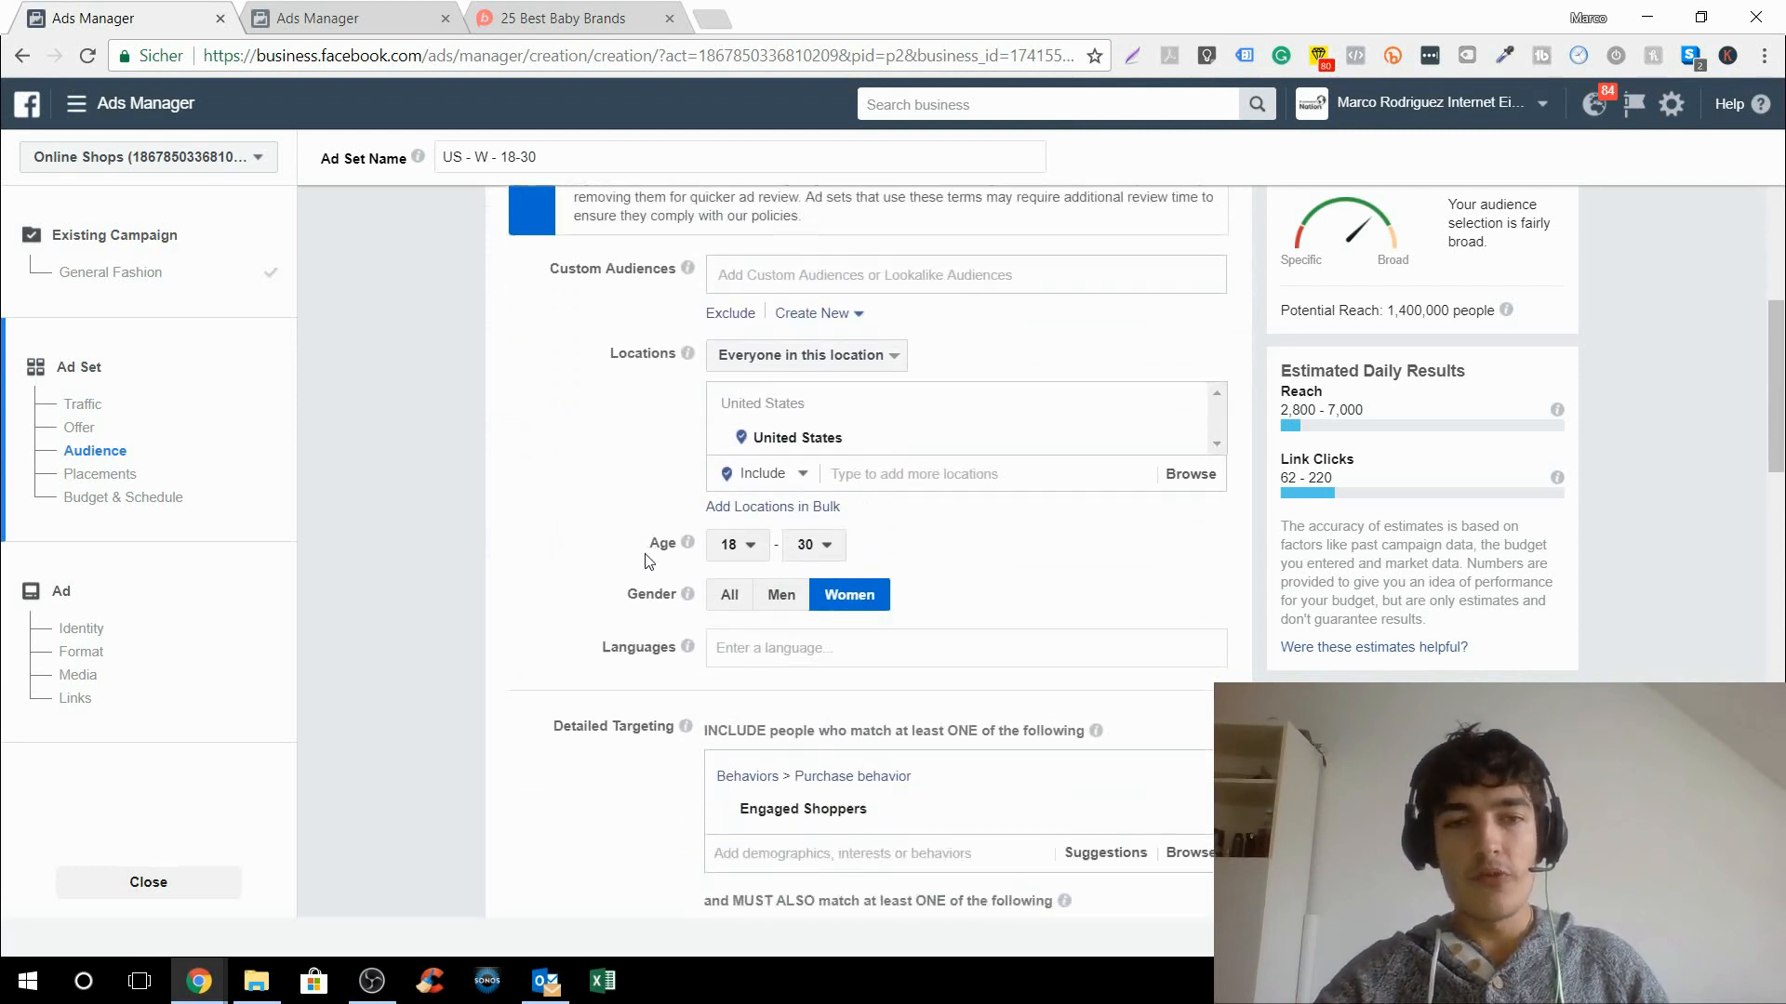
pyautogui.scroll(-1, 651, 565)
pyautogui.moveTo(686, 477)
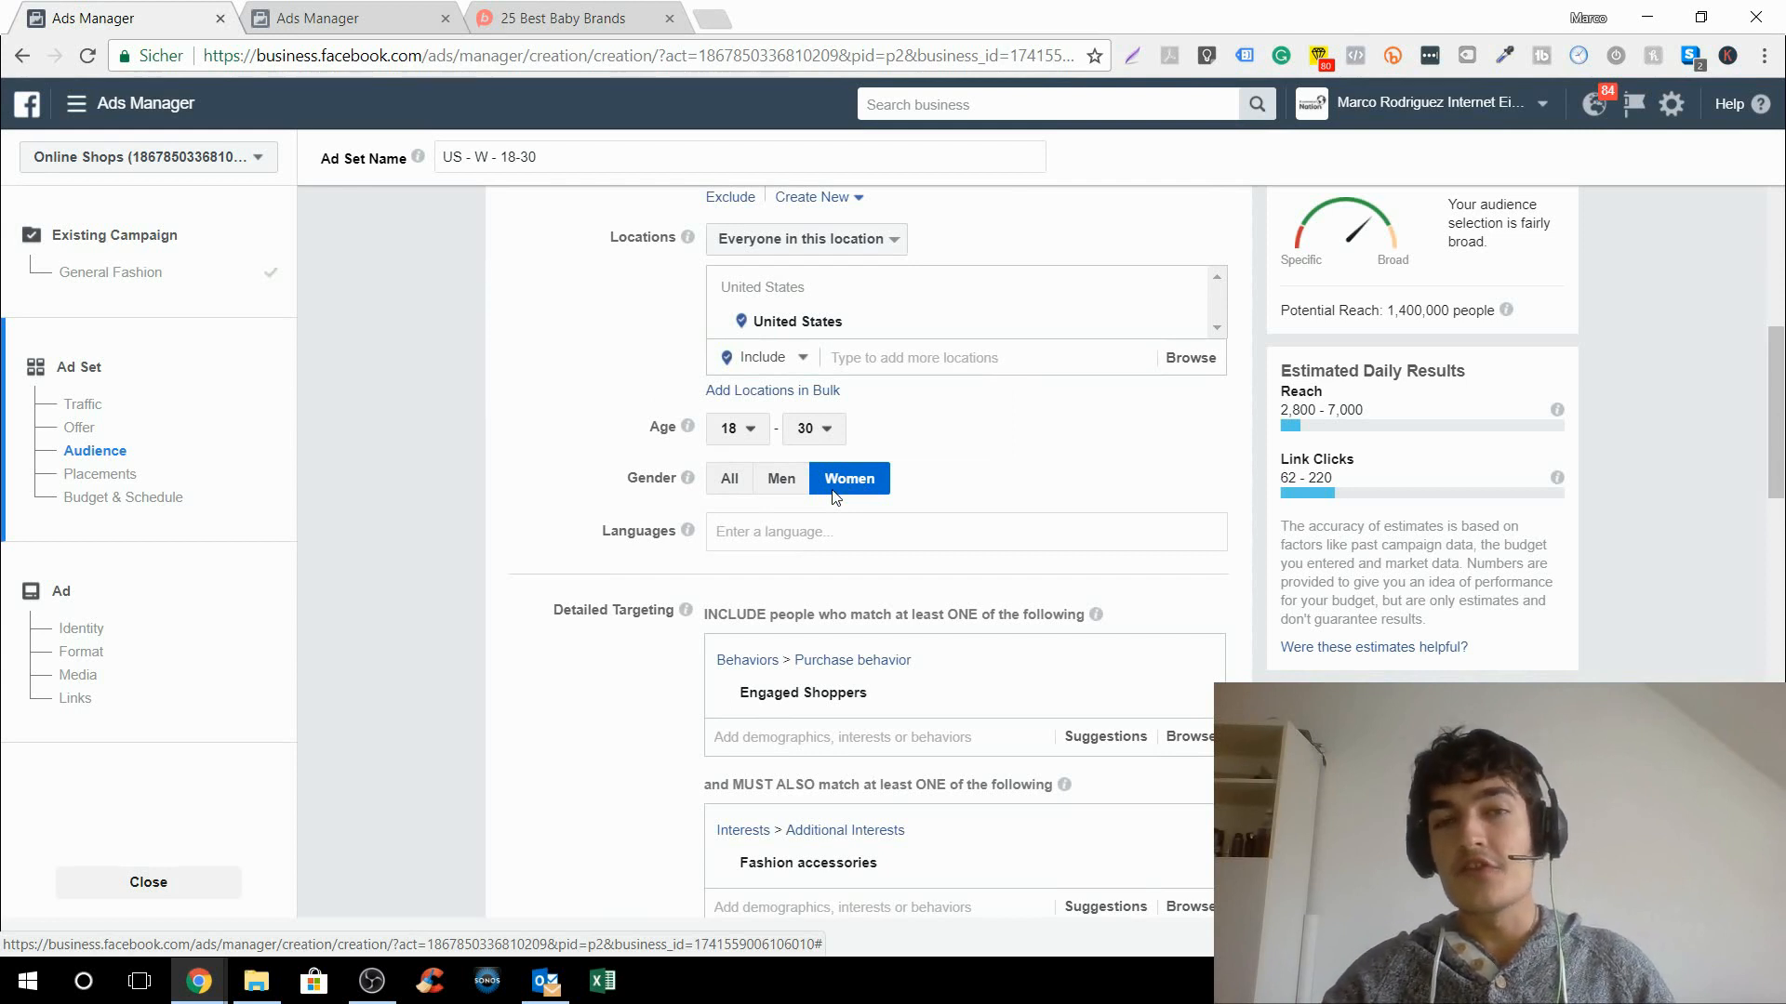
# - Examine the General Fashion ad set's layered detailed targeting conditions and highlight its potential reach figure
pyautogui.scroll(-4, 651, 521)
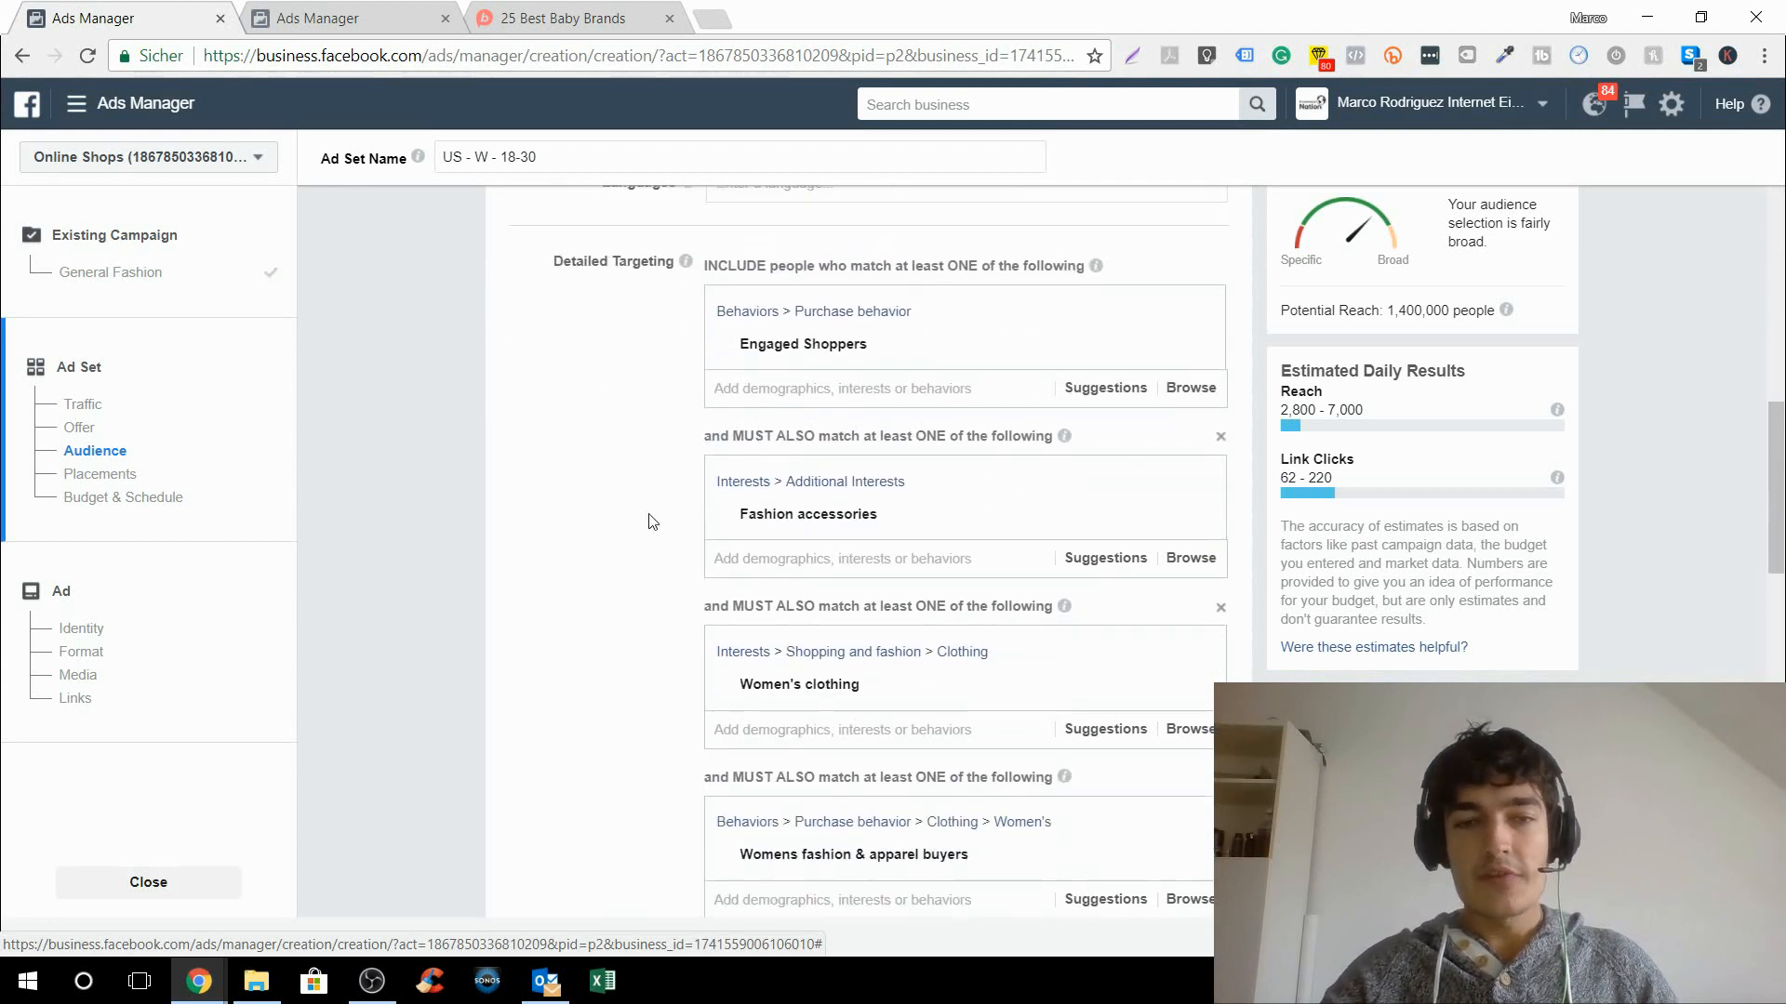
pyautogui.scroll(1, 651, 520)
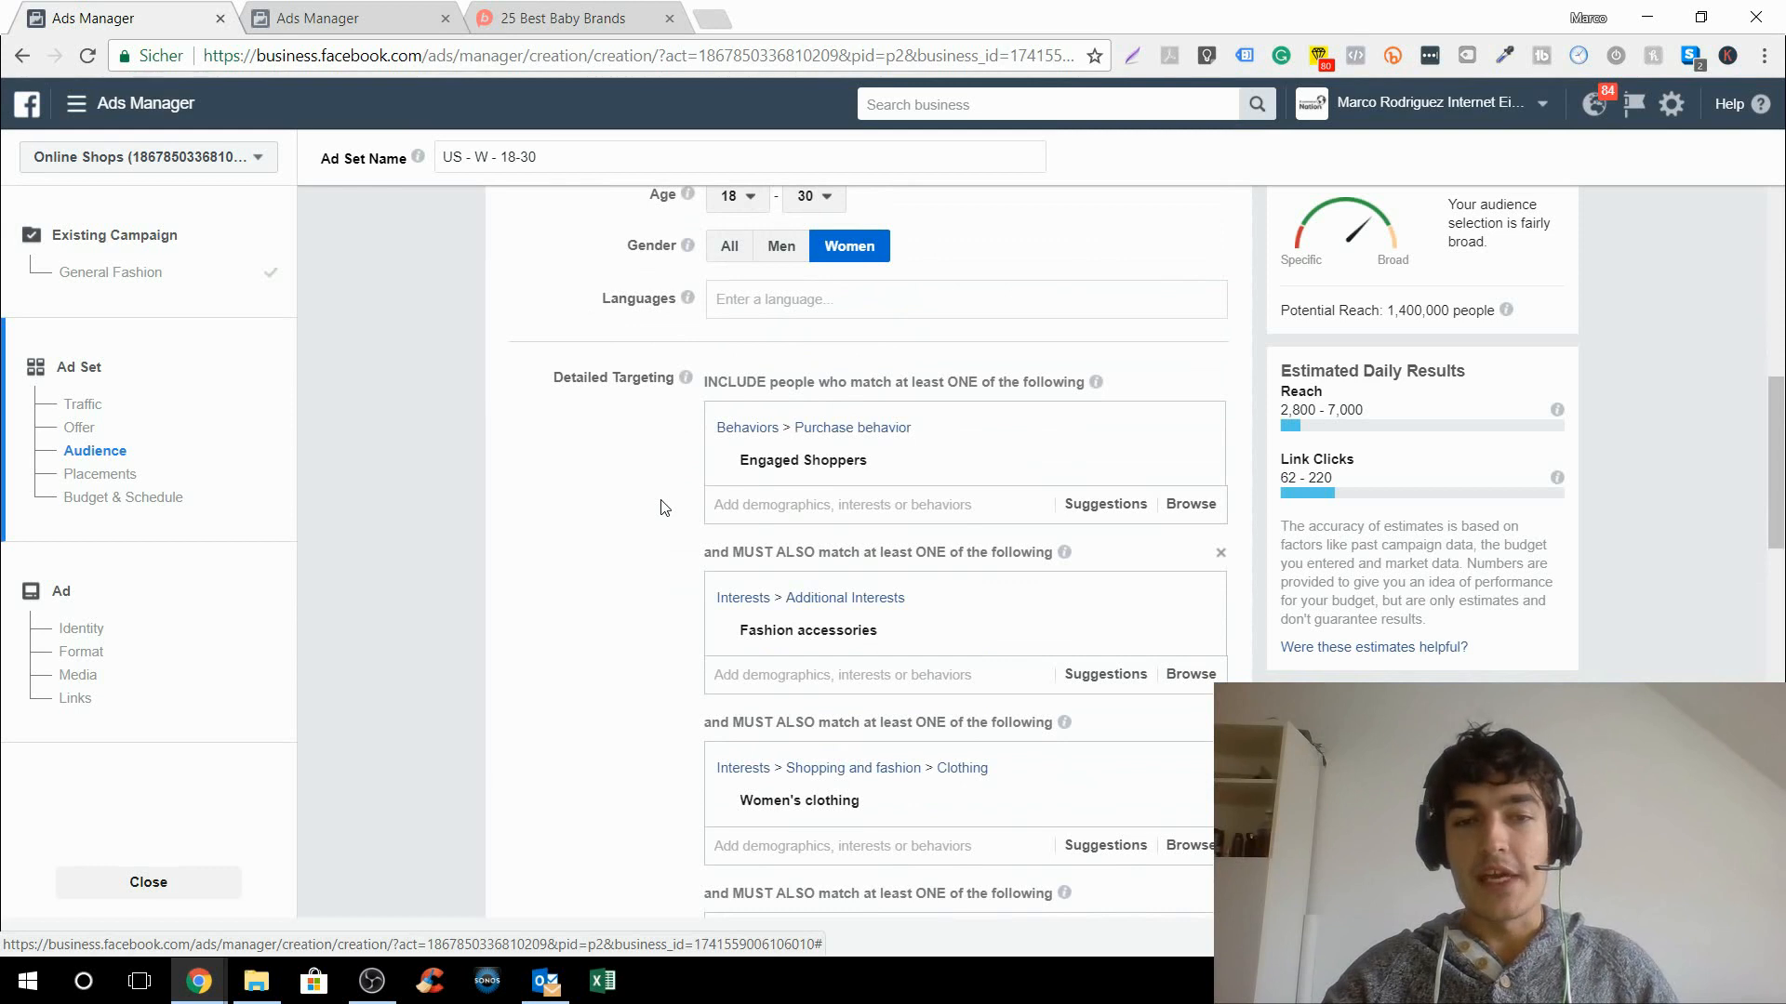
pyautogui.moveTo(792, 472)
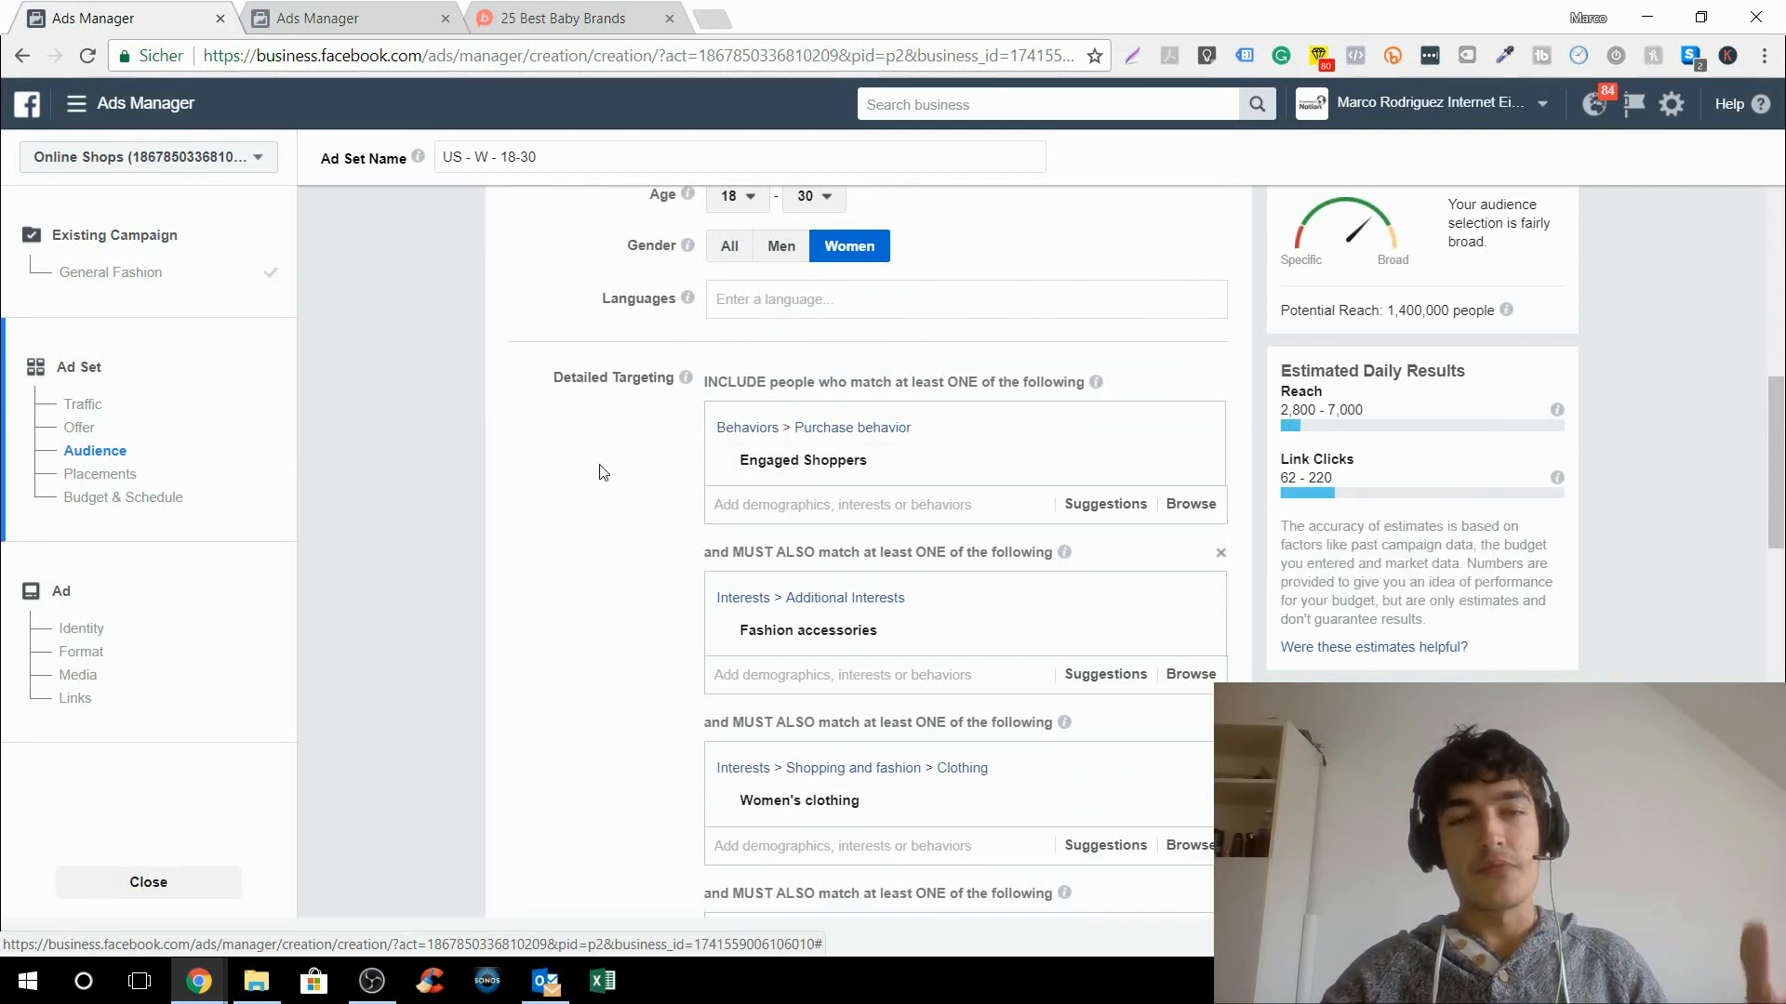
pyautogui.scroll(-3, 622, 506)
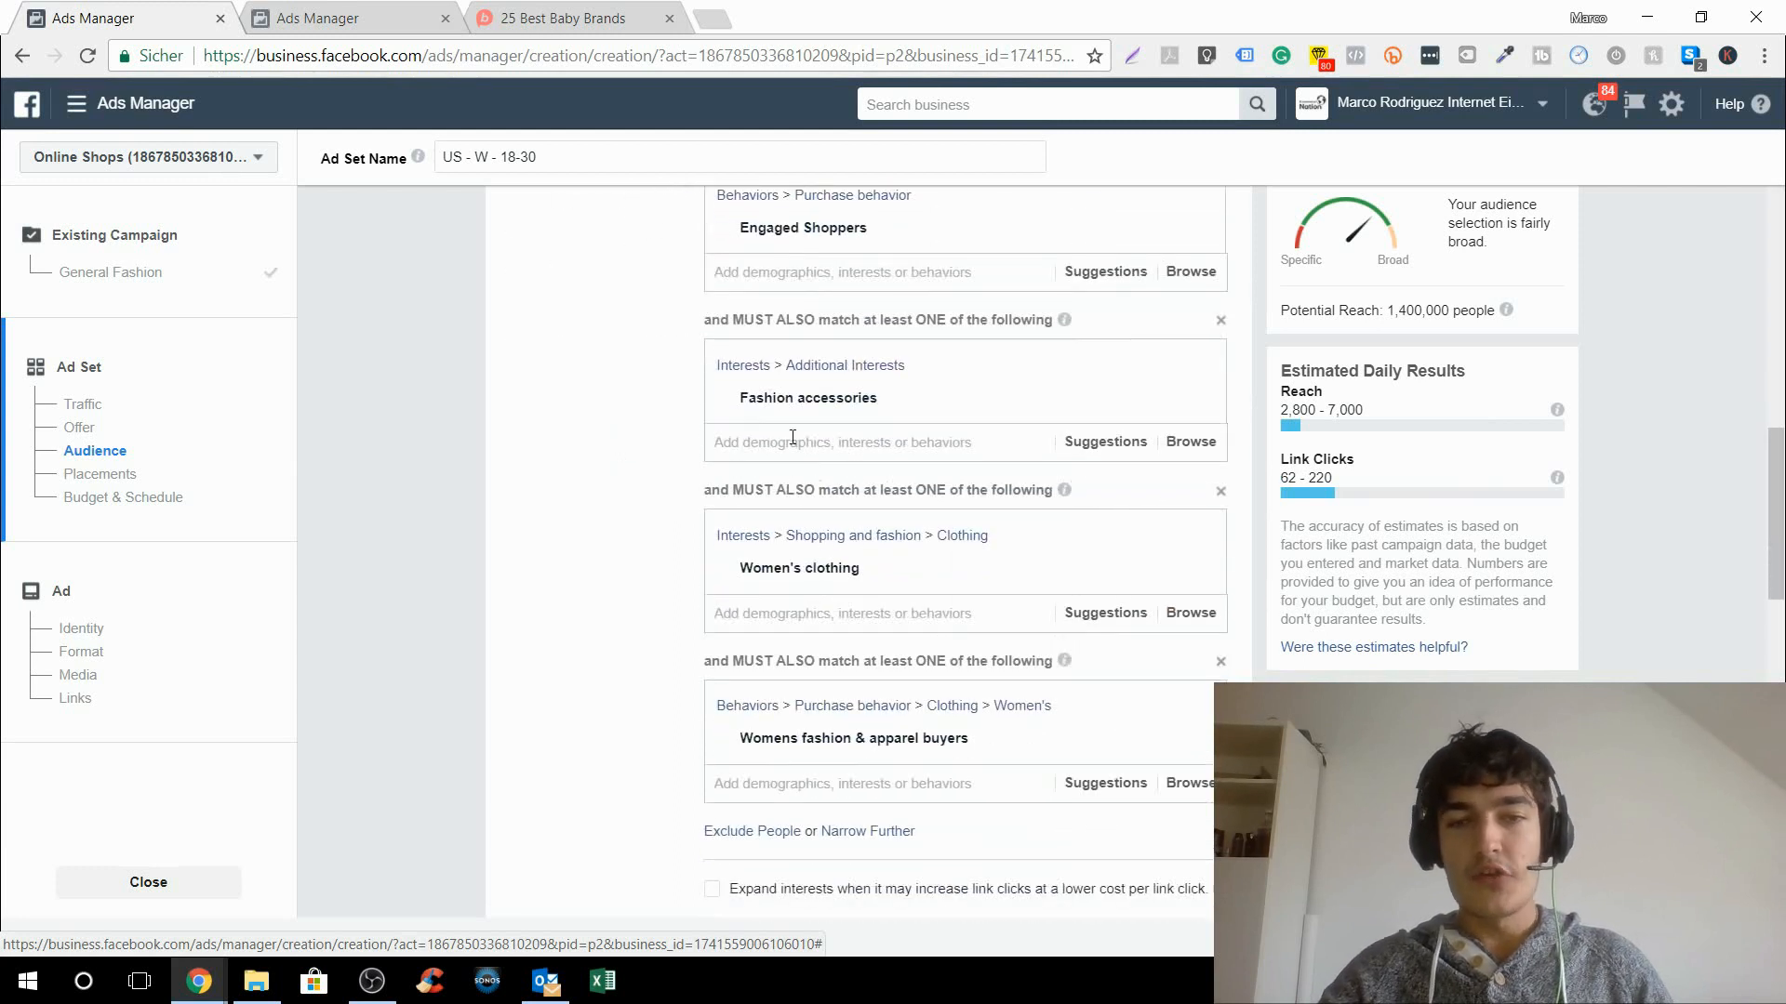
pyautogui.moveTo(781, 420)
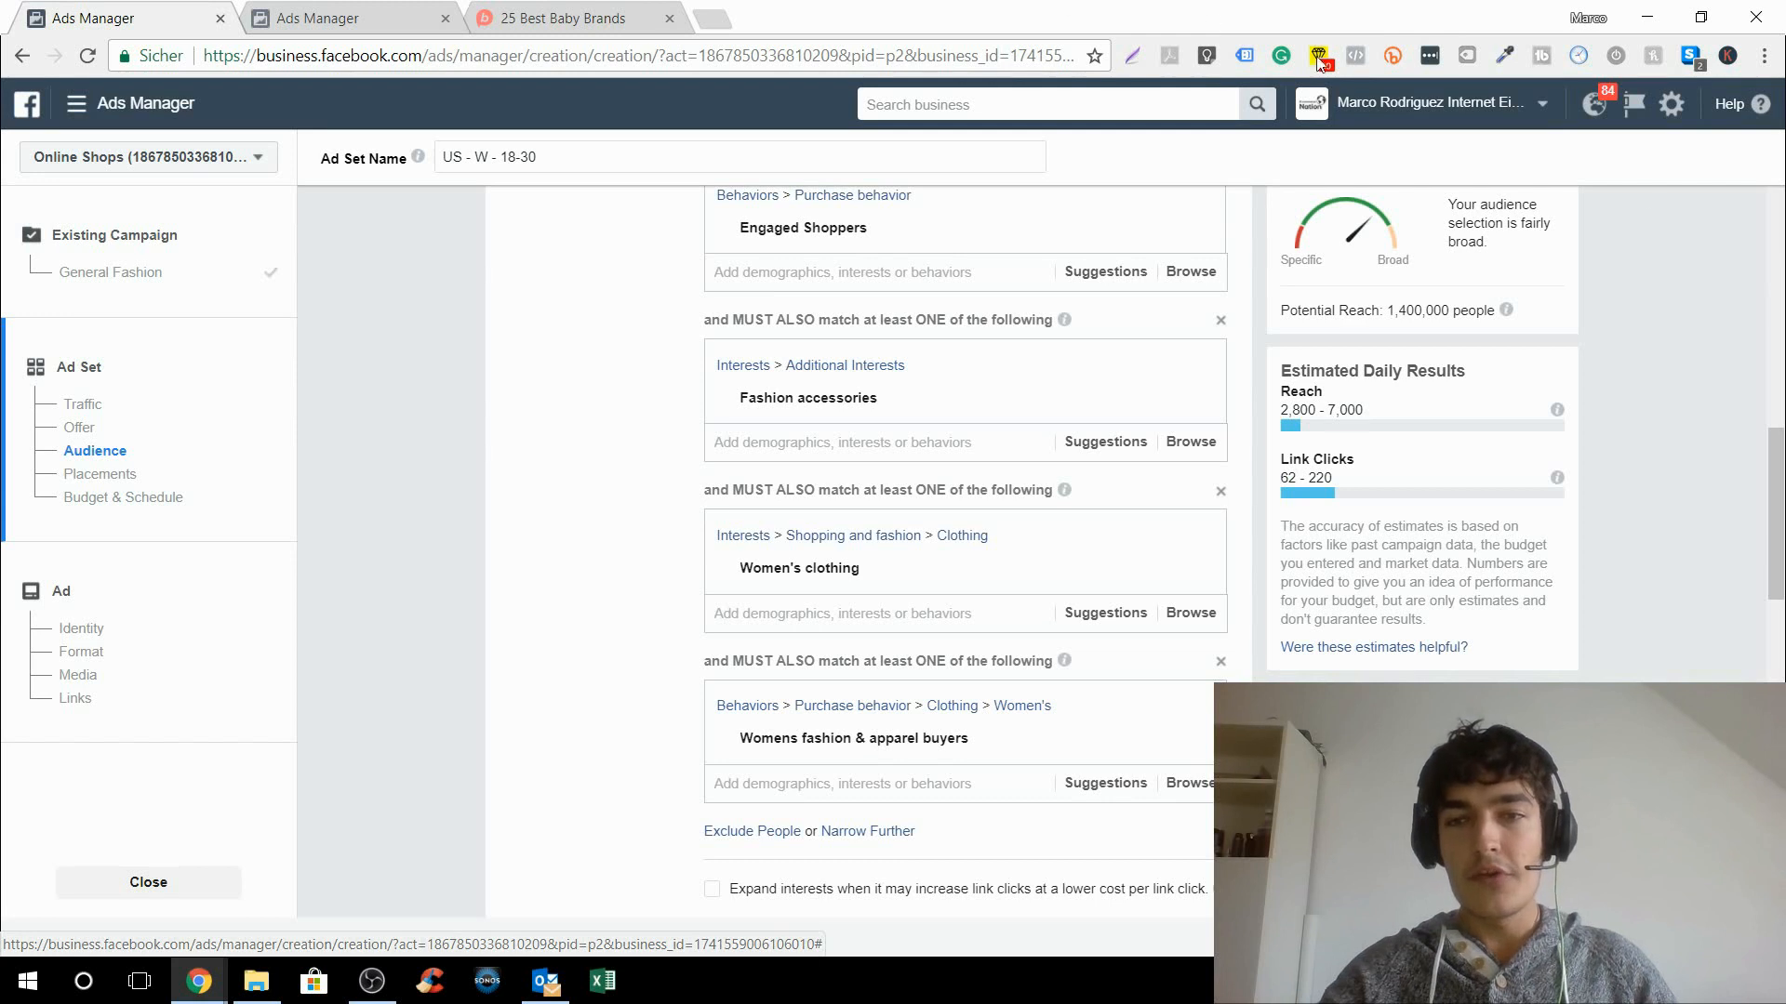
pyautogui.moveTo(1385, 309); pyautogui.dragTo(1454, 314)
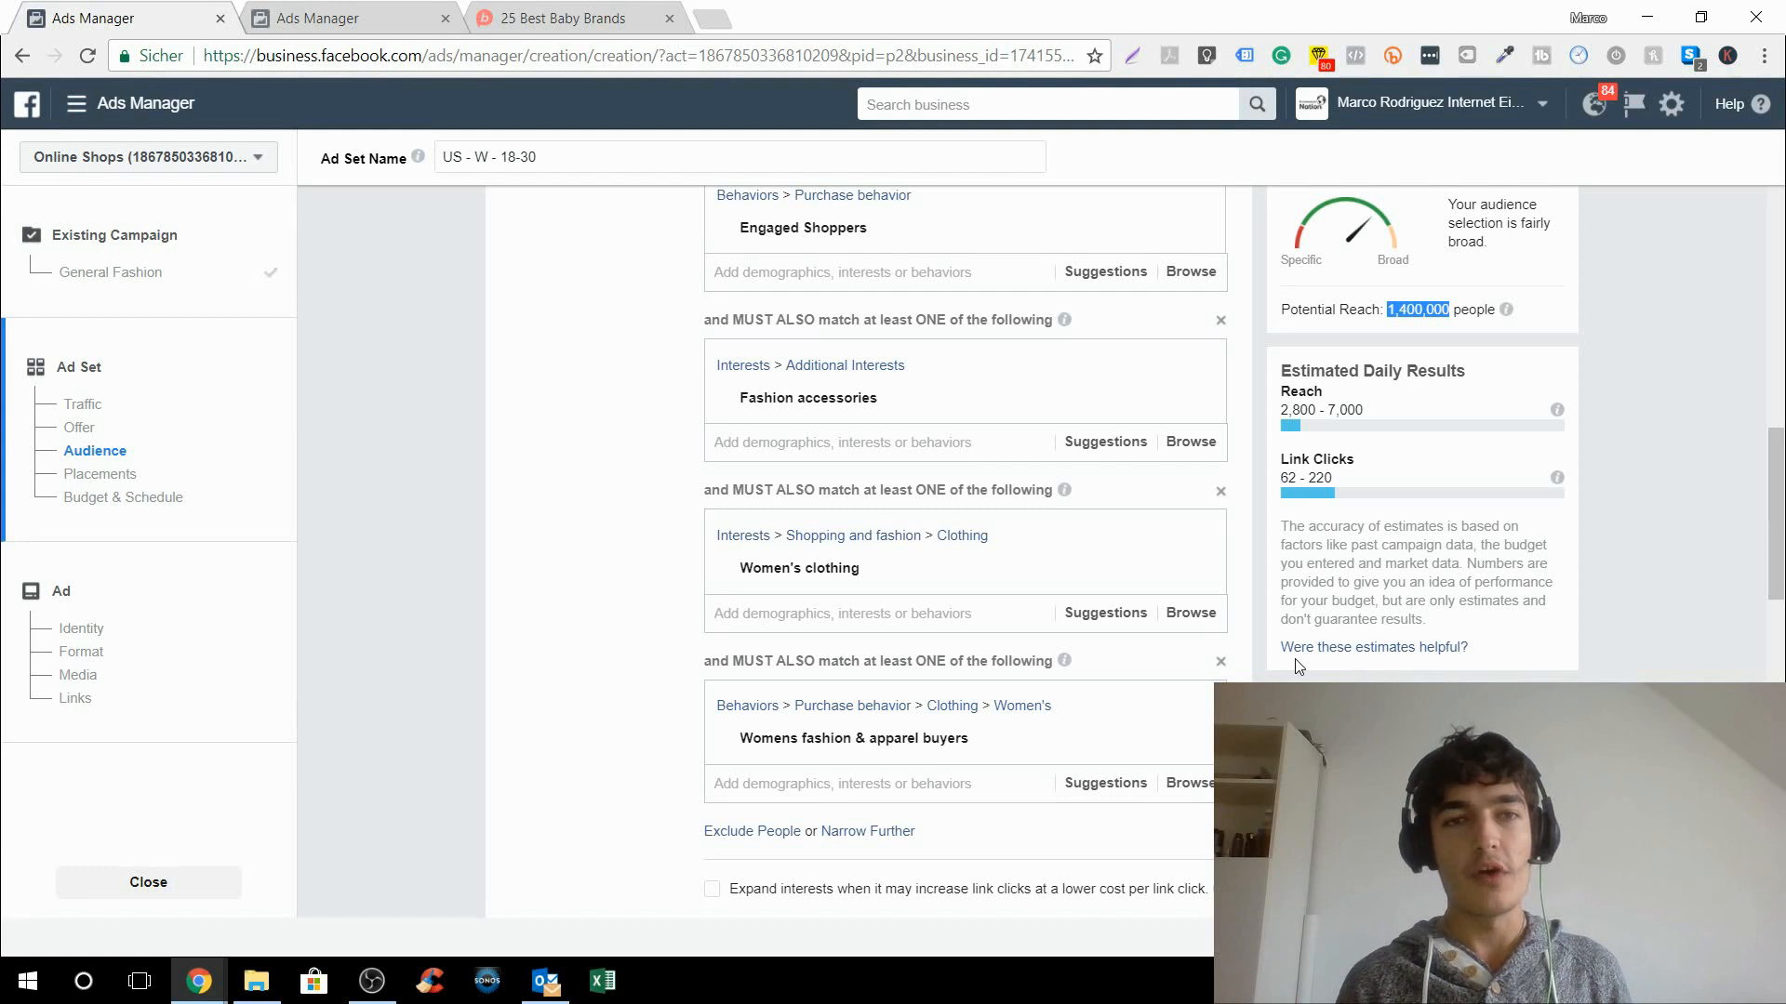
# - Switch to the Baby campaign's ad set and review its location, age range and gender settings
pyautogui.click(314, 22)
pyautogui.scroll(1, 558, 423)
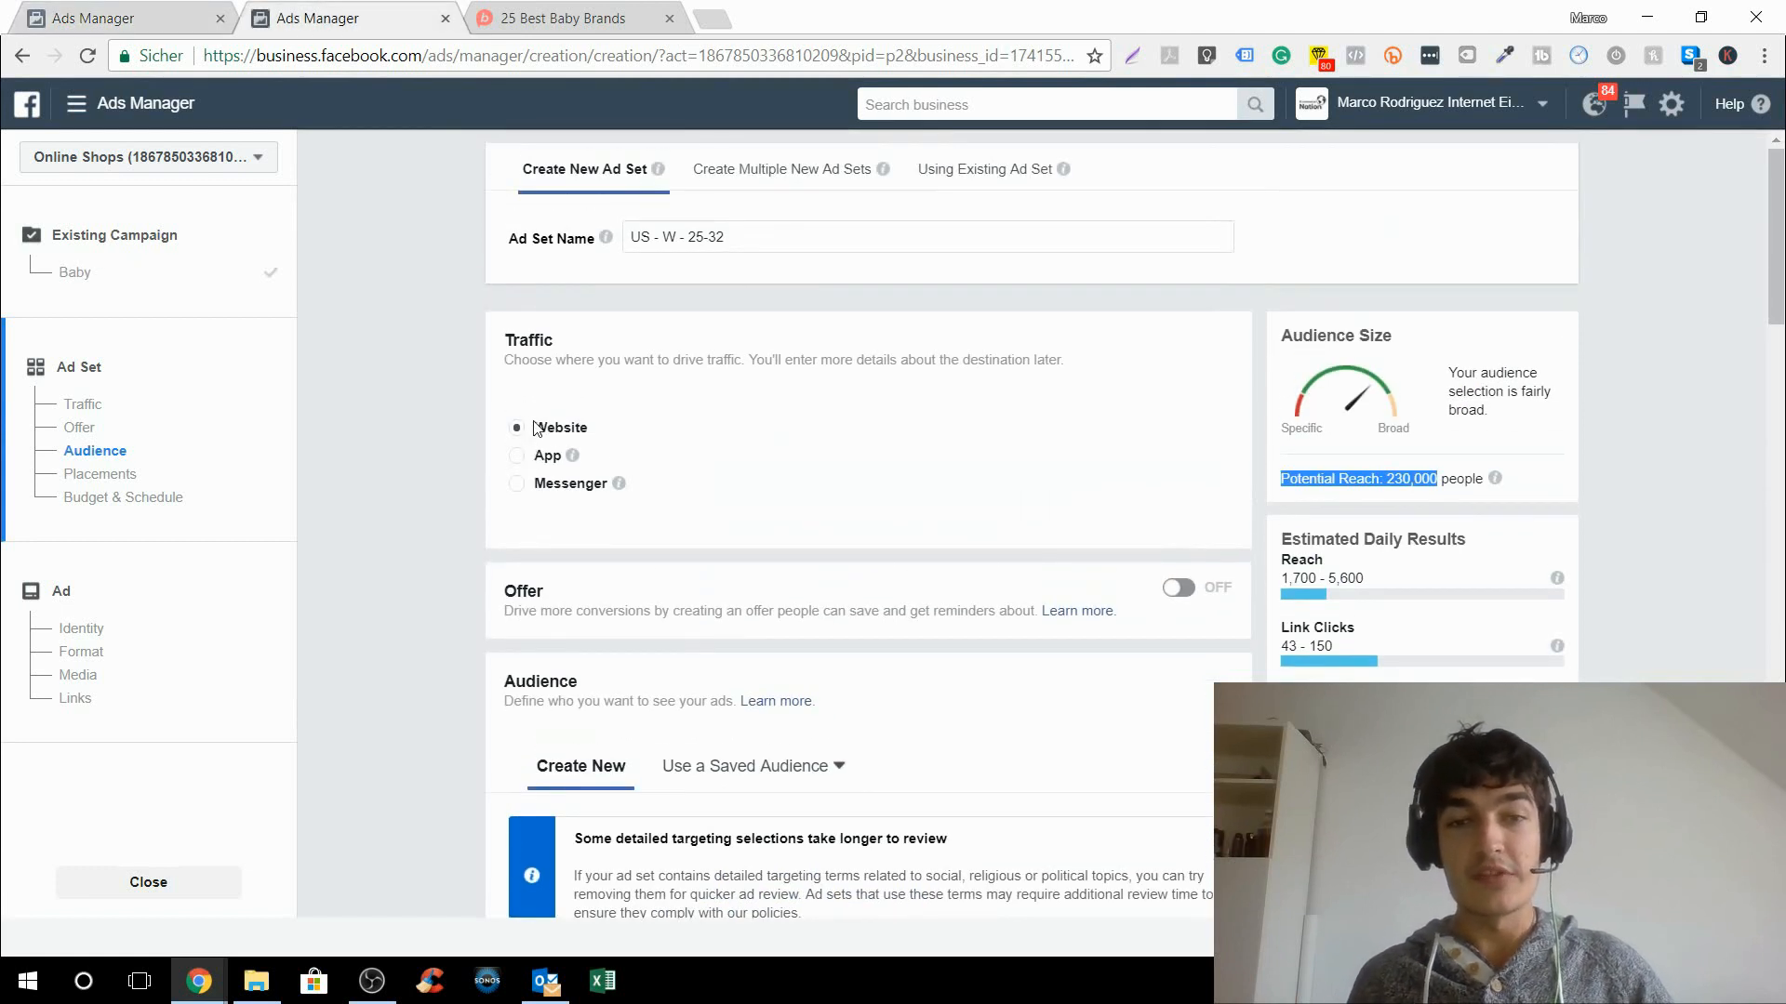
pyautogui.click(410, 428)
pyautogui.scroll(-1, 411, 429)
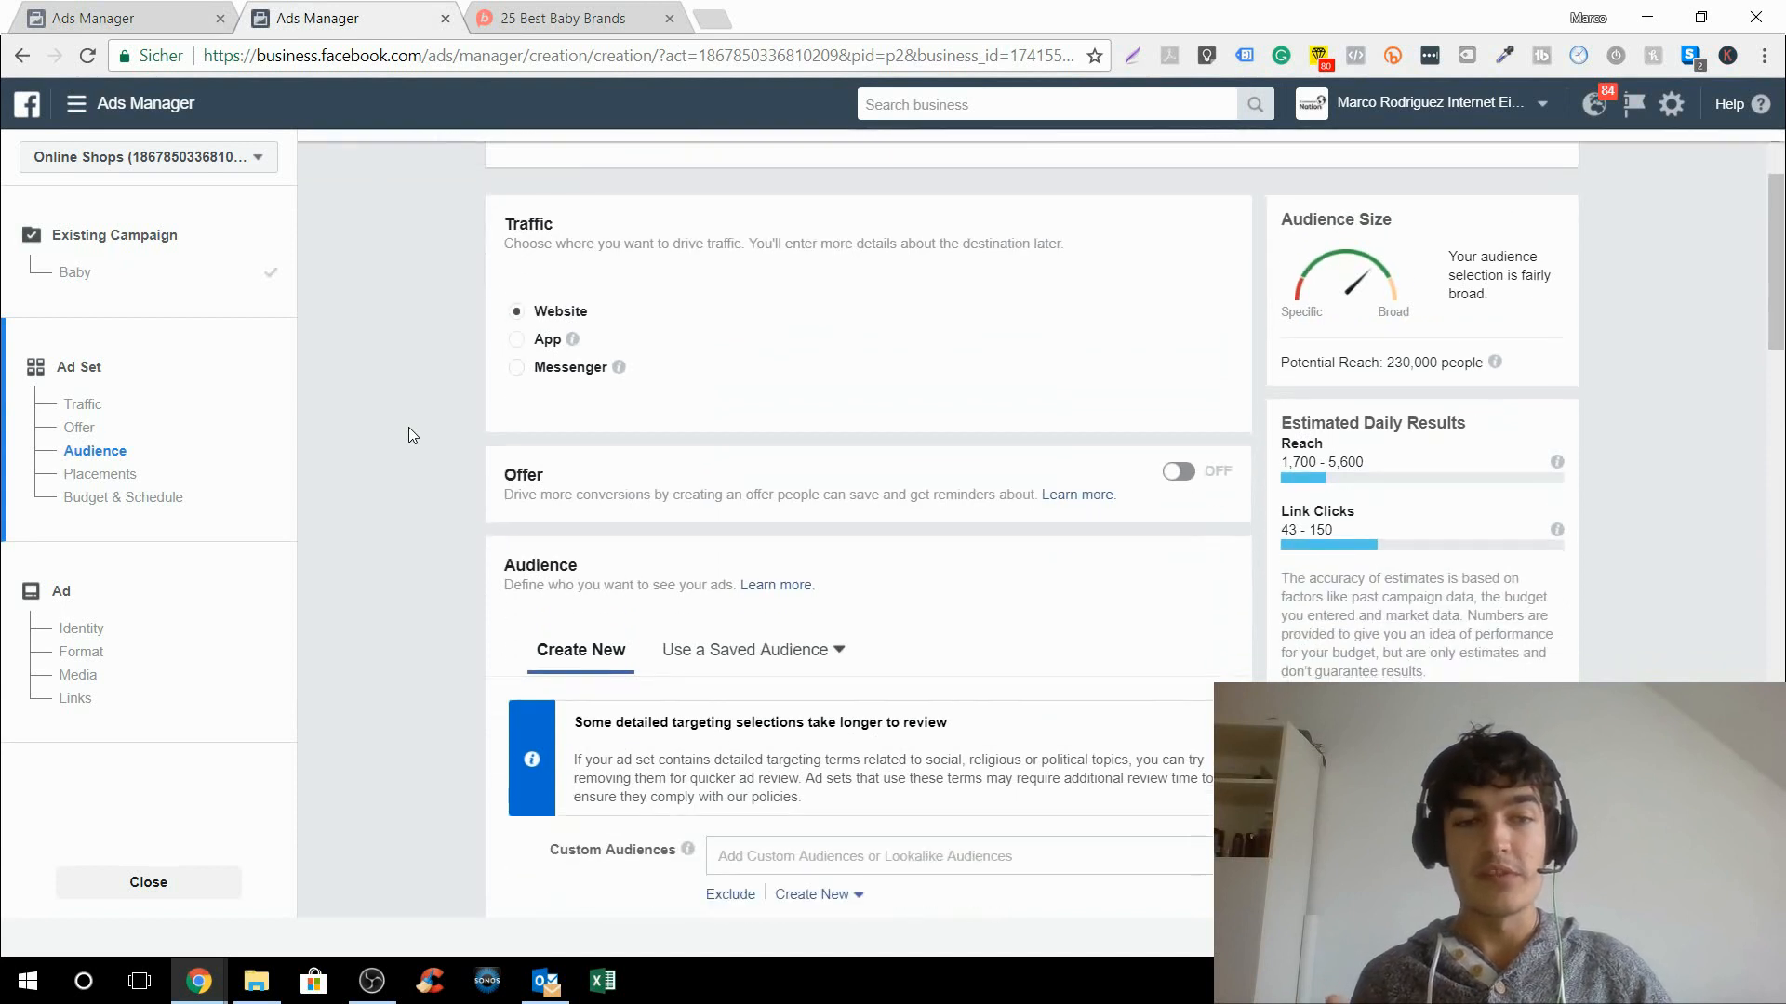
pyautogui.scroll(-3, 410, 434)
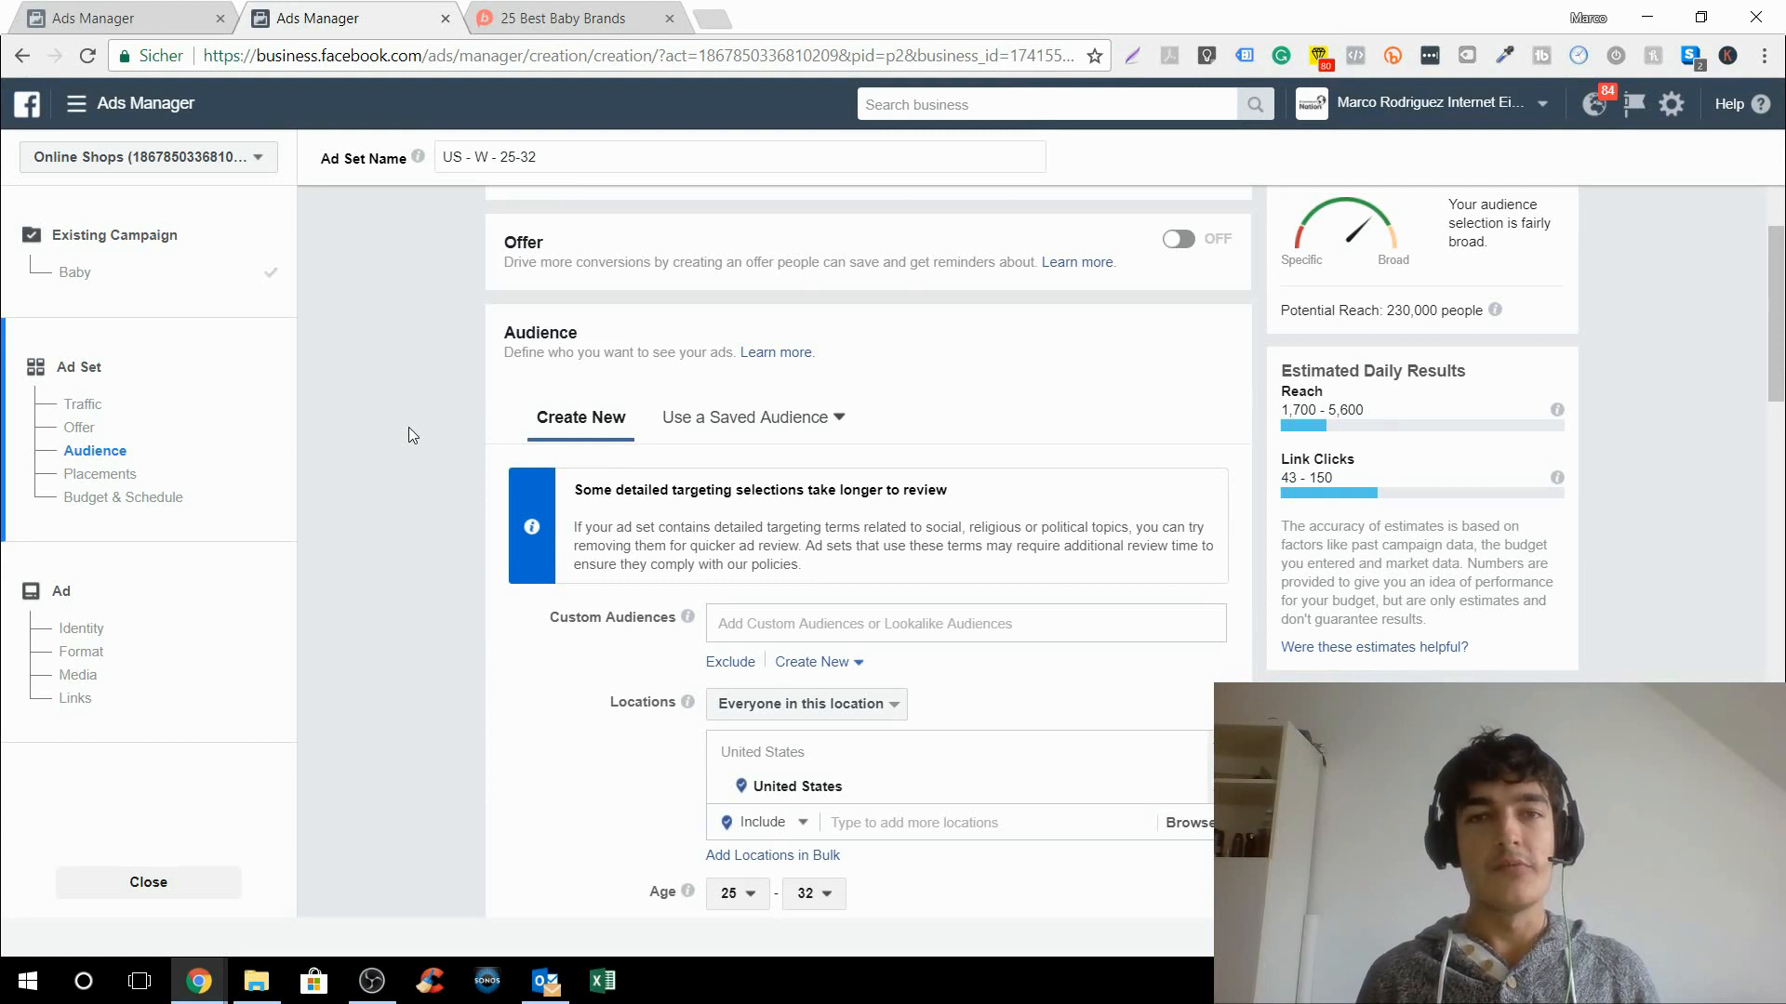
pyautogui.scroll(-3, 409, 434)
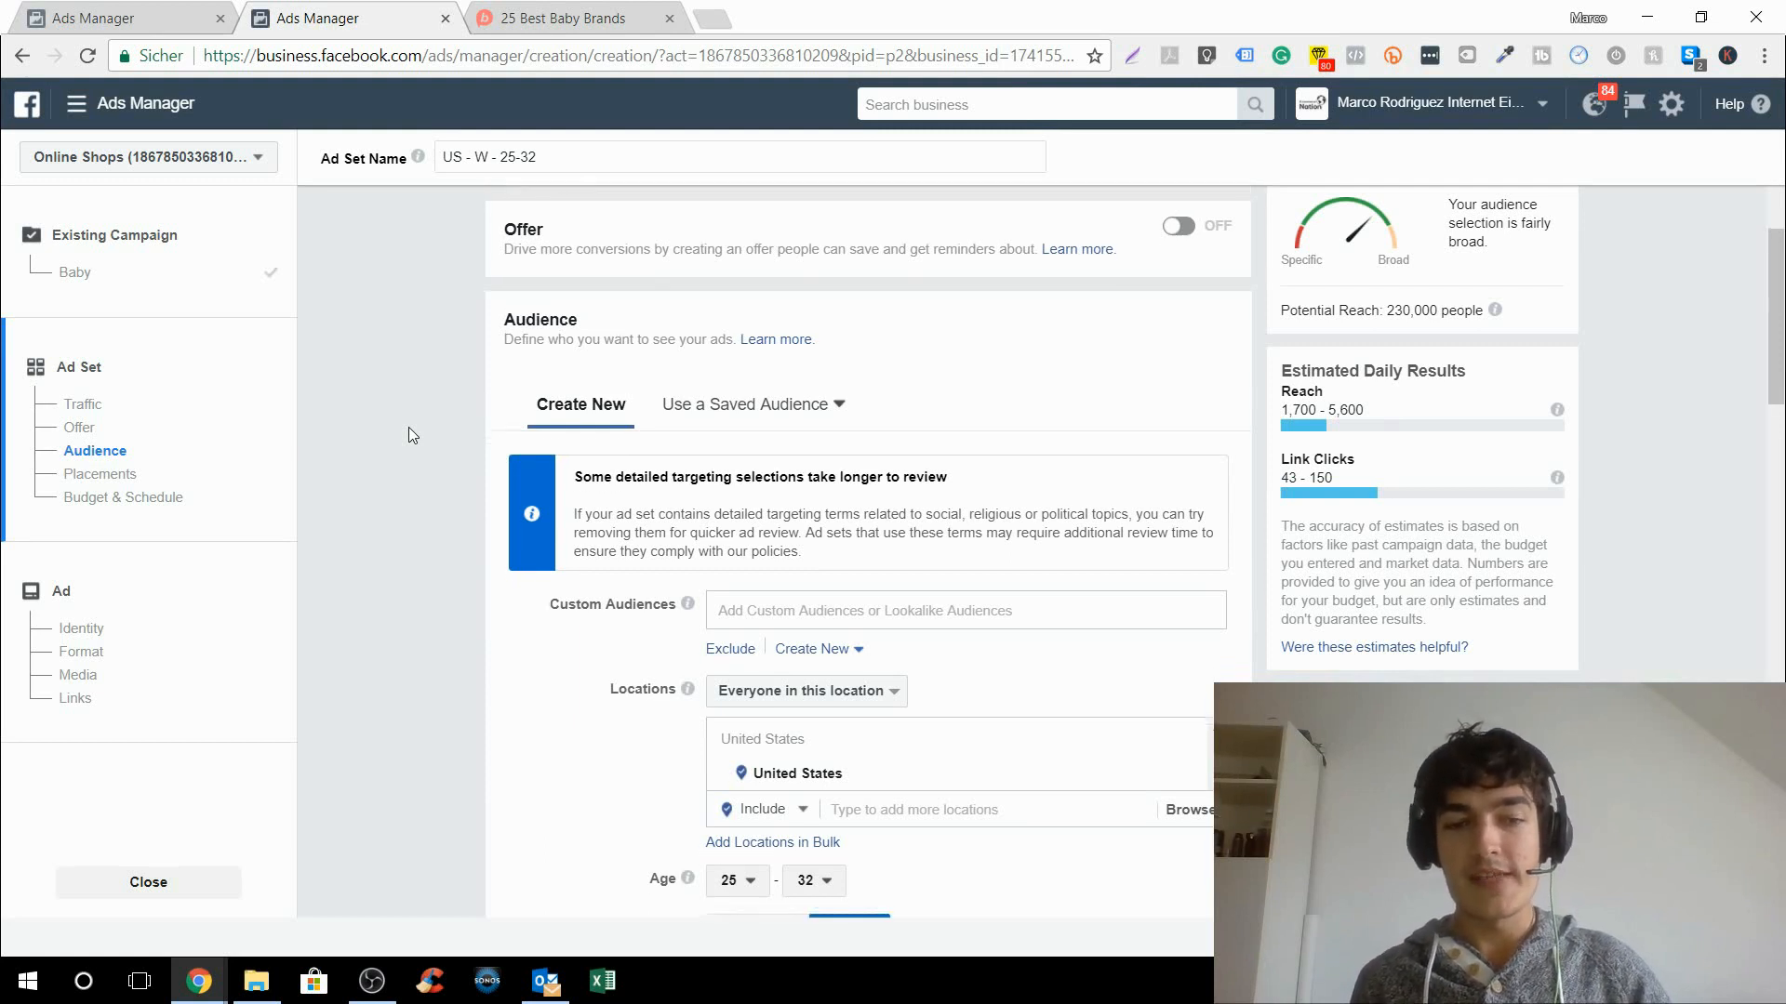
pyautogui.moveTo(704, 664)
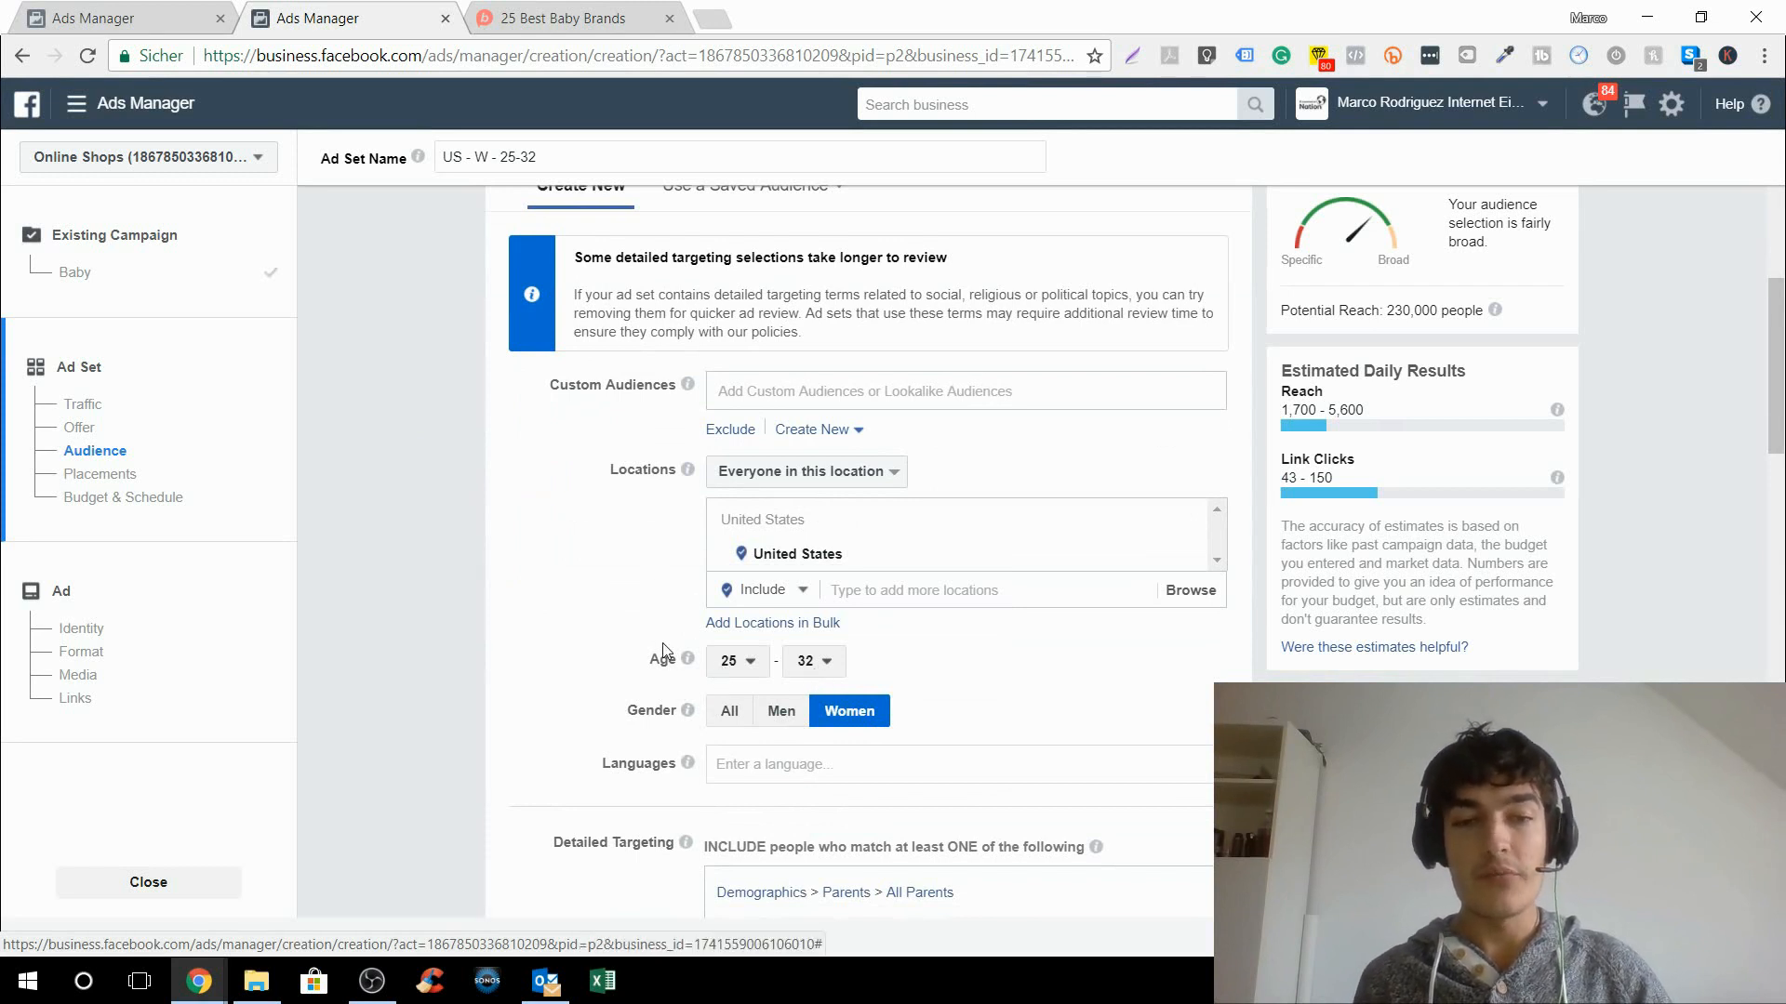
pyautogui.scroll(-2, 662, 644)
pyautogui.scroll(-1, 660, 572)
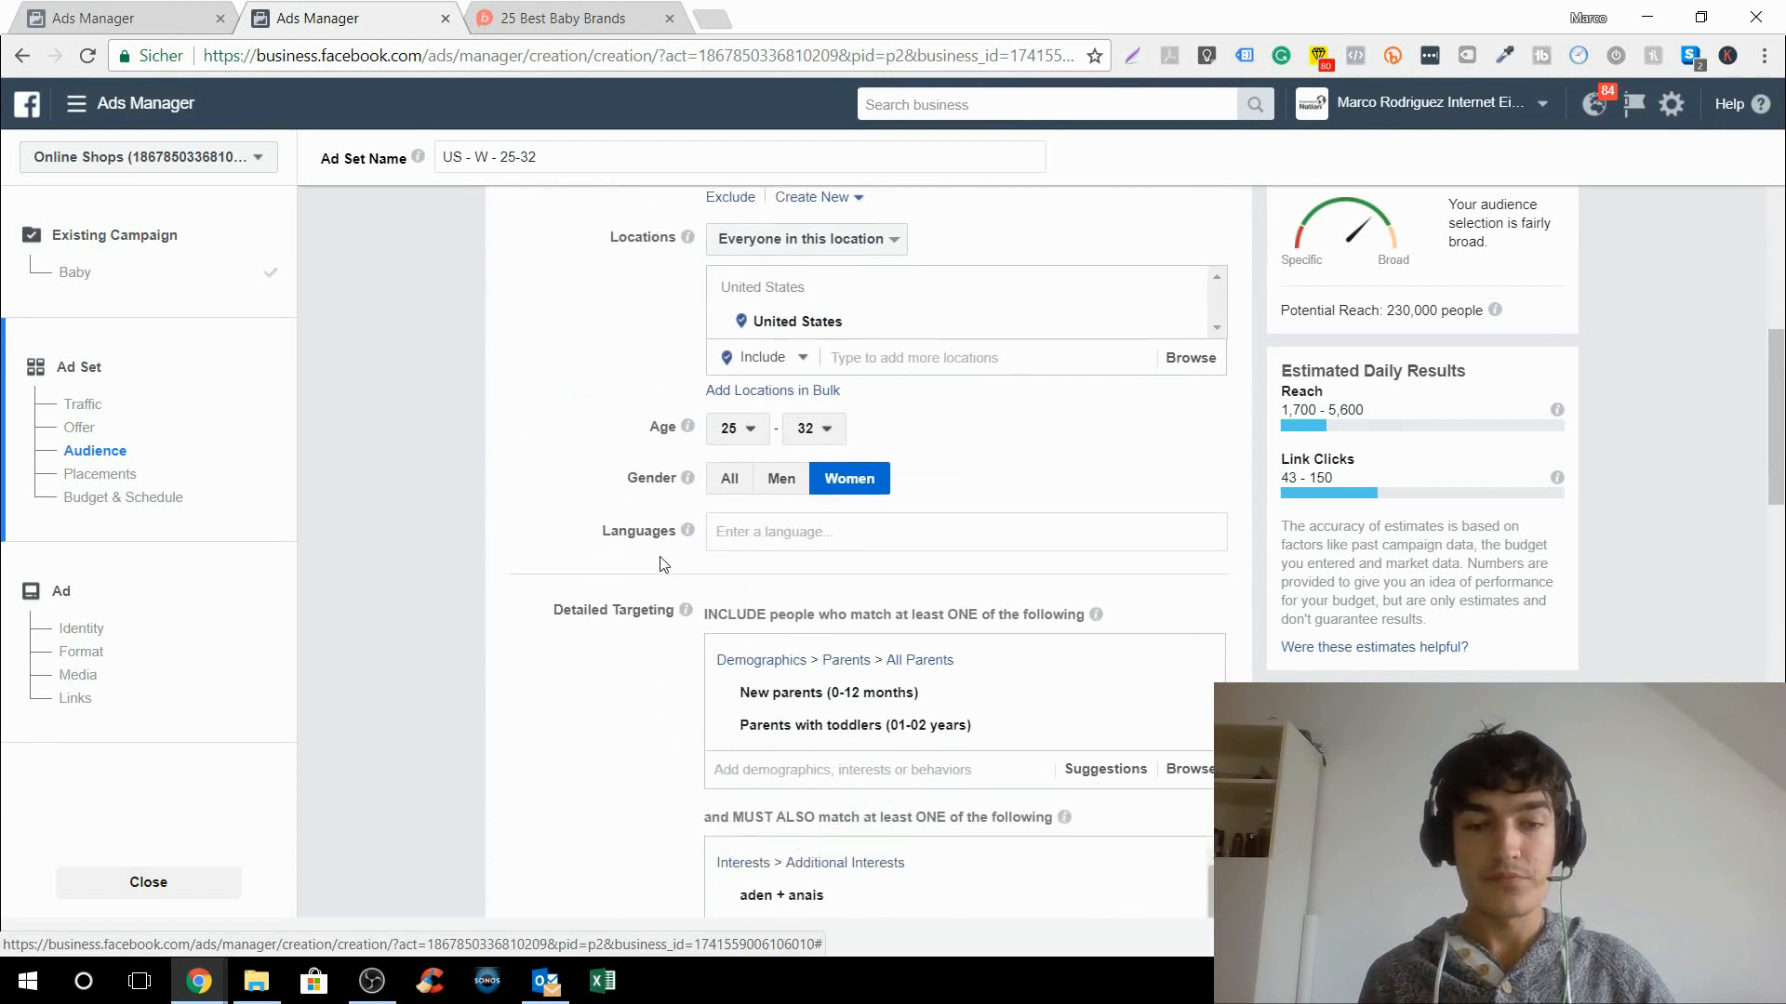
# - Inspect the Baby ad set's detailed targeting, checking the parent demographics and the baby brand interests such as Boon Inc
pyautogui.scroll(-1, 662, 564)
pyautogui.moveTo(749, 582)
pyautogui.moveTo(755, 621)
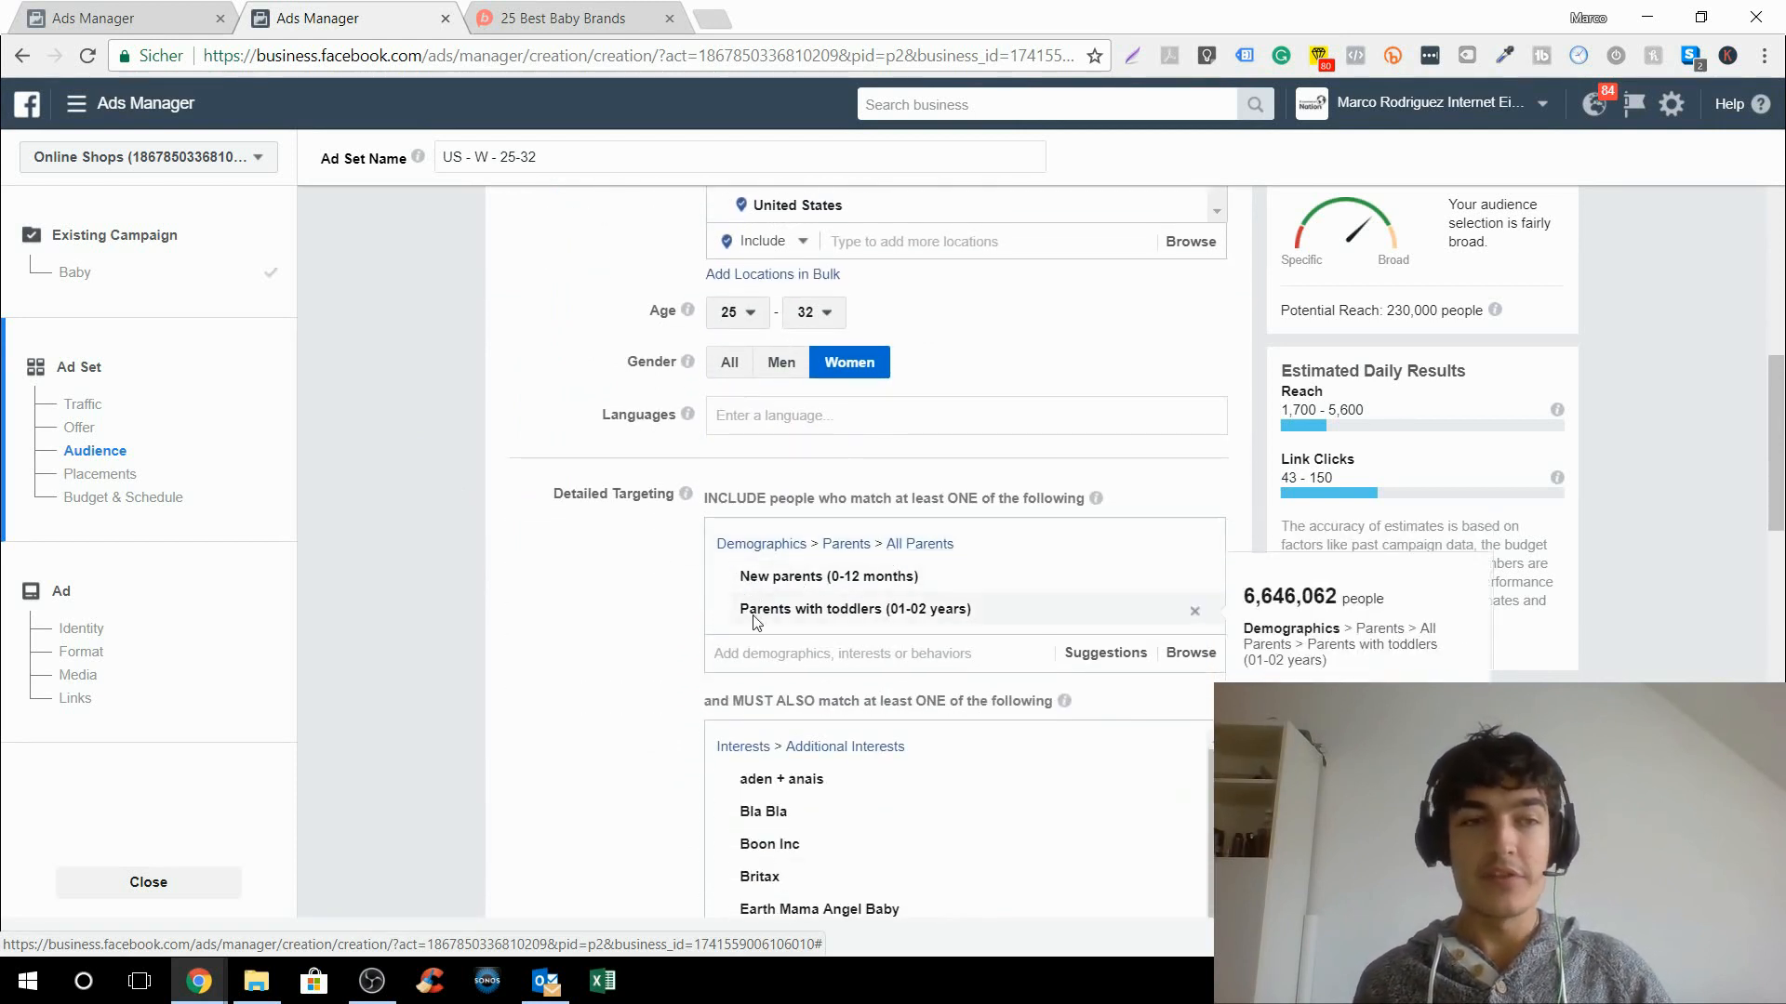
pyautogui.scroll(-2, 755, 622)
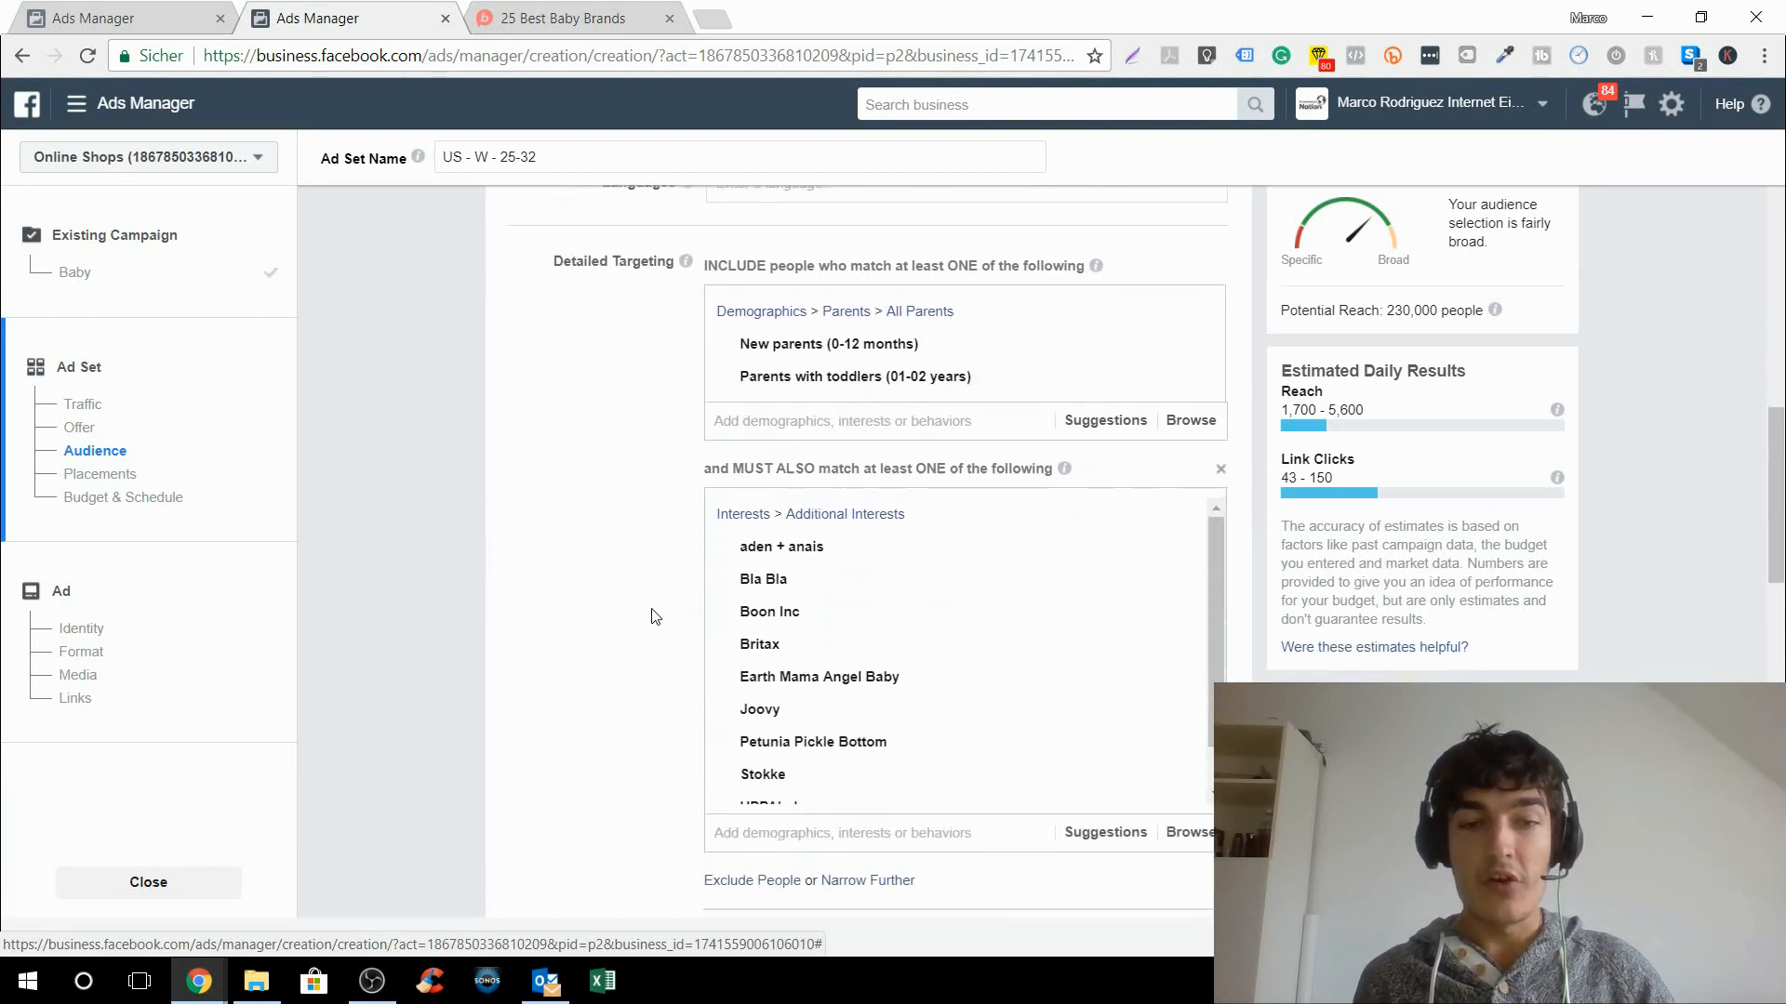
pyautogui.moveTo(809, 581)
pyautogui.moveTo(809, 615)
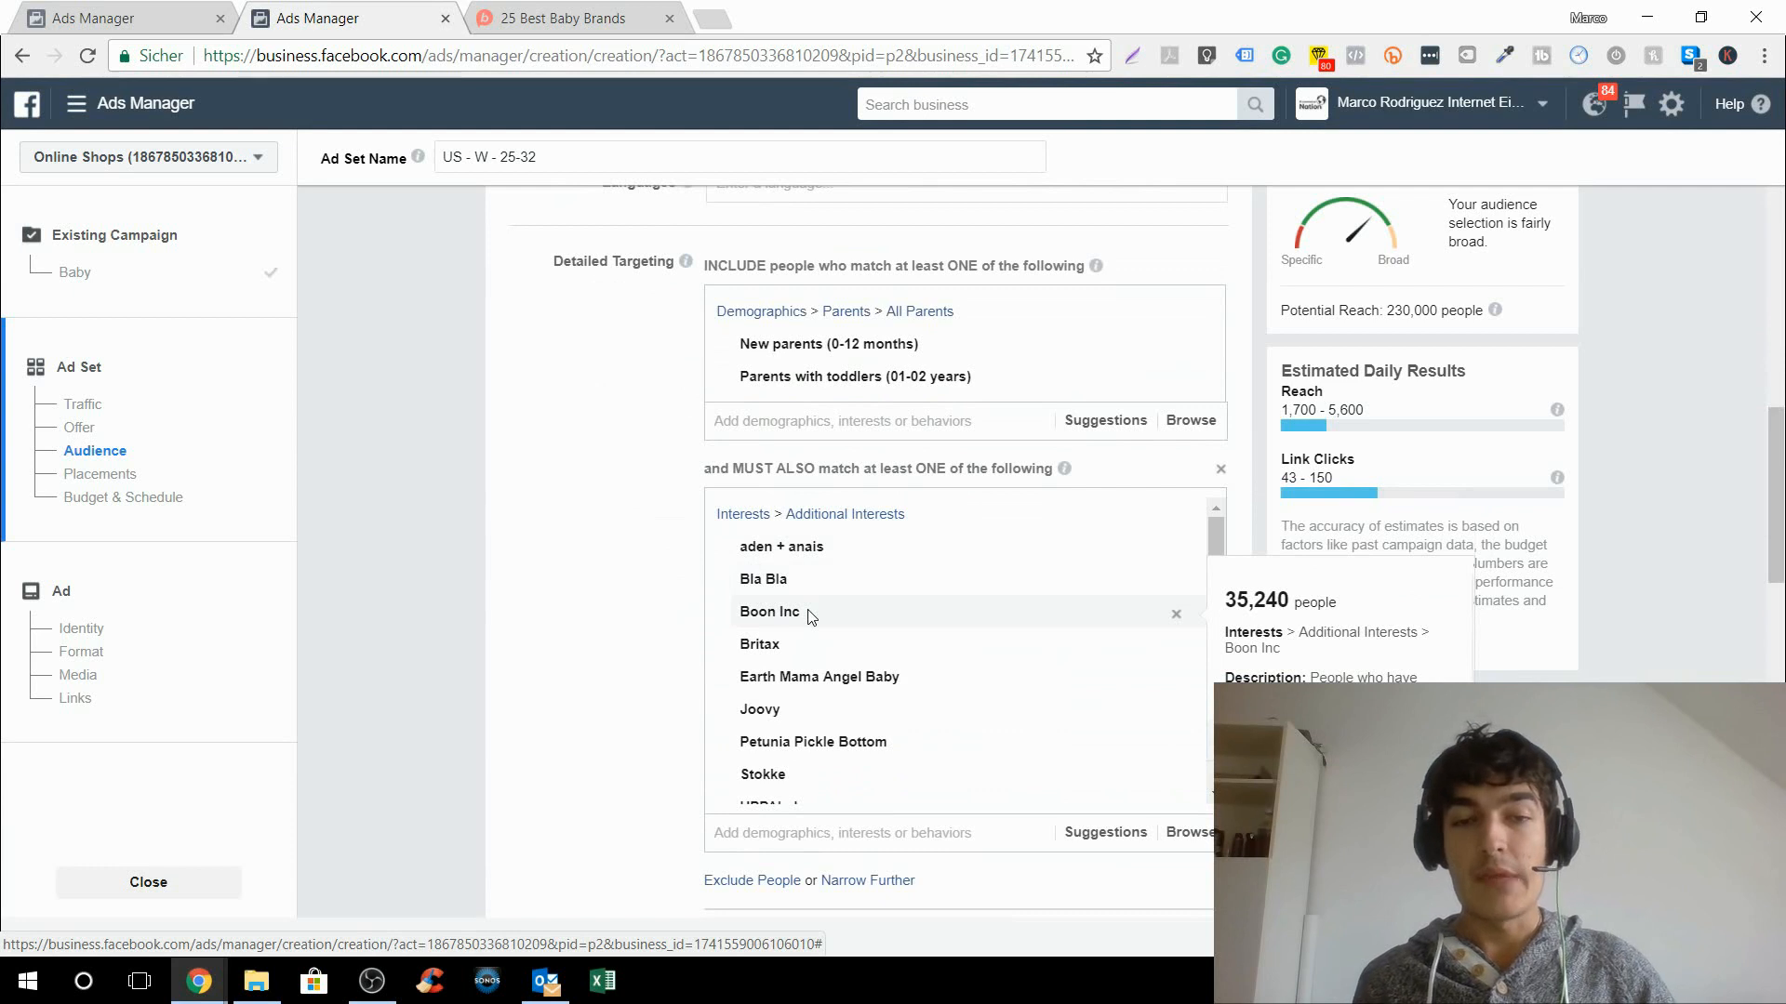
# - Look through the 25 Best Baby Brands article as a source of interests, and return to the Baby ad set
pyautogui.click(528, 19)
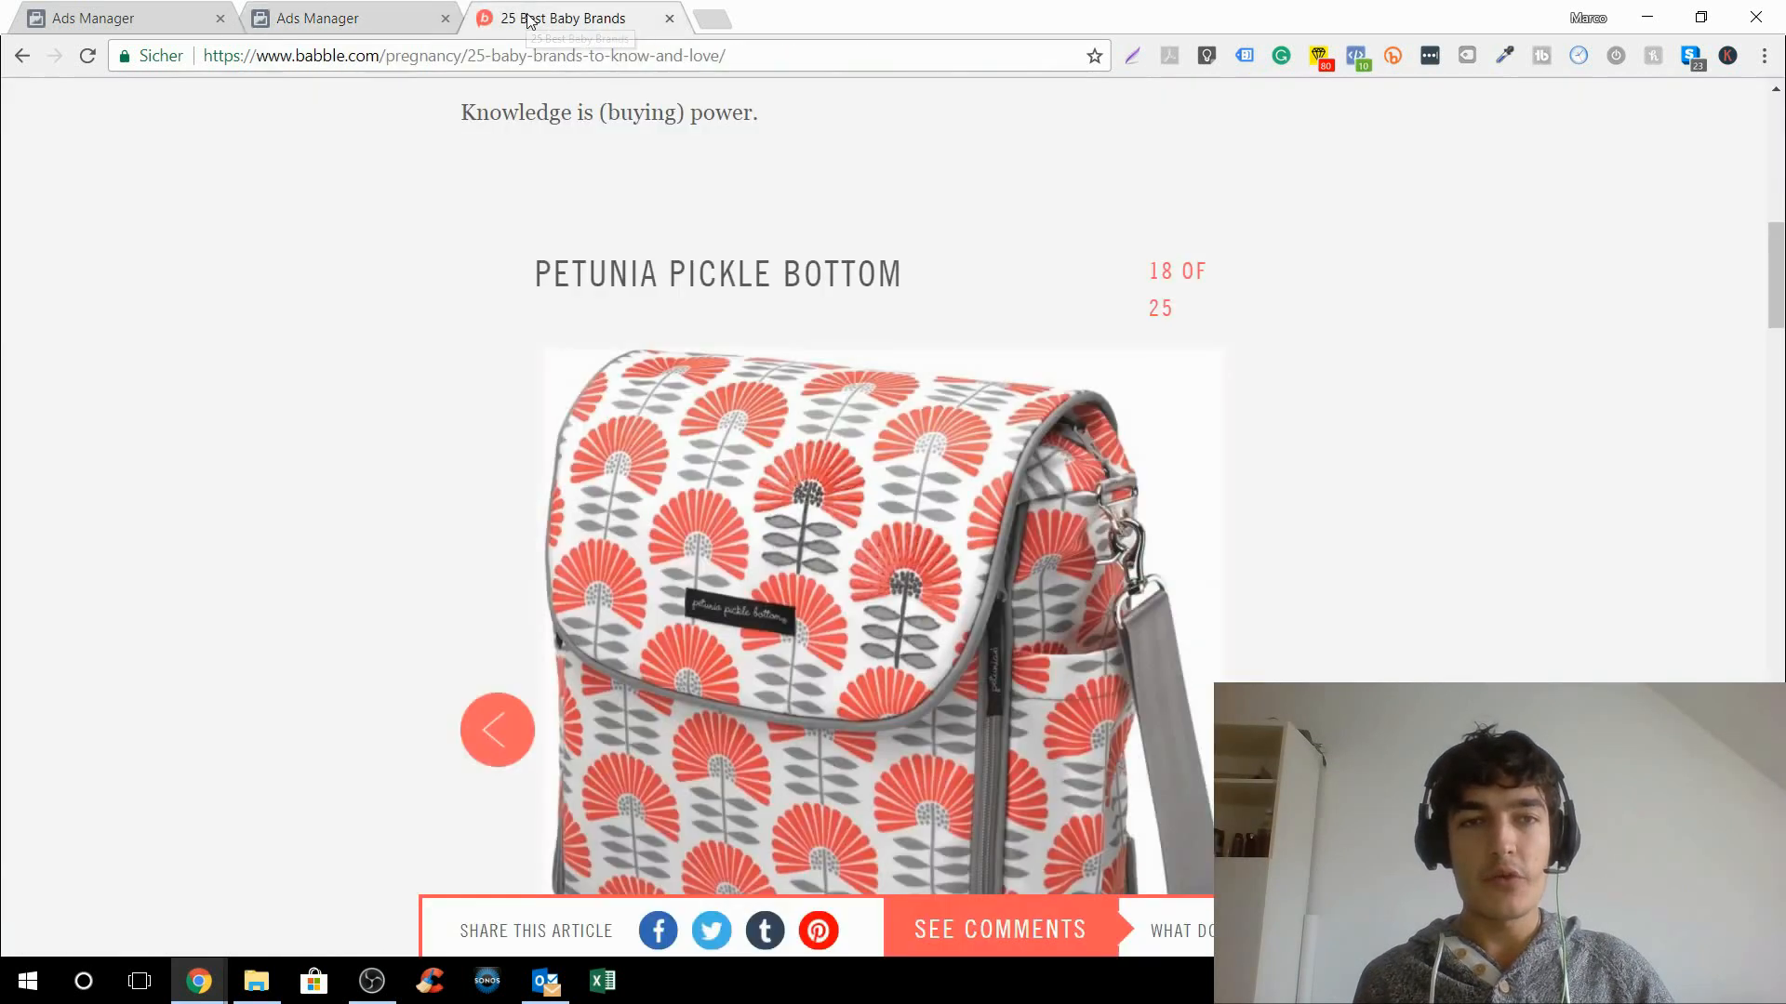
pyautogui.scroll(6, 518, 399)
pyautogui.scroll(-8, 648, 418)
pyautogui.scroll(5, 648, 417)
pyautogui.click(279, 18)
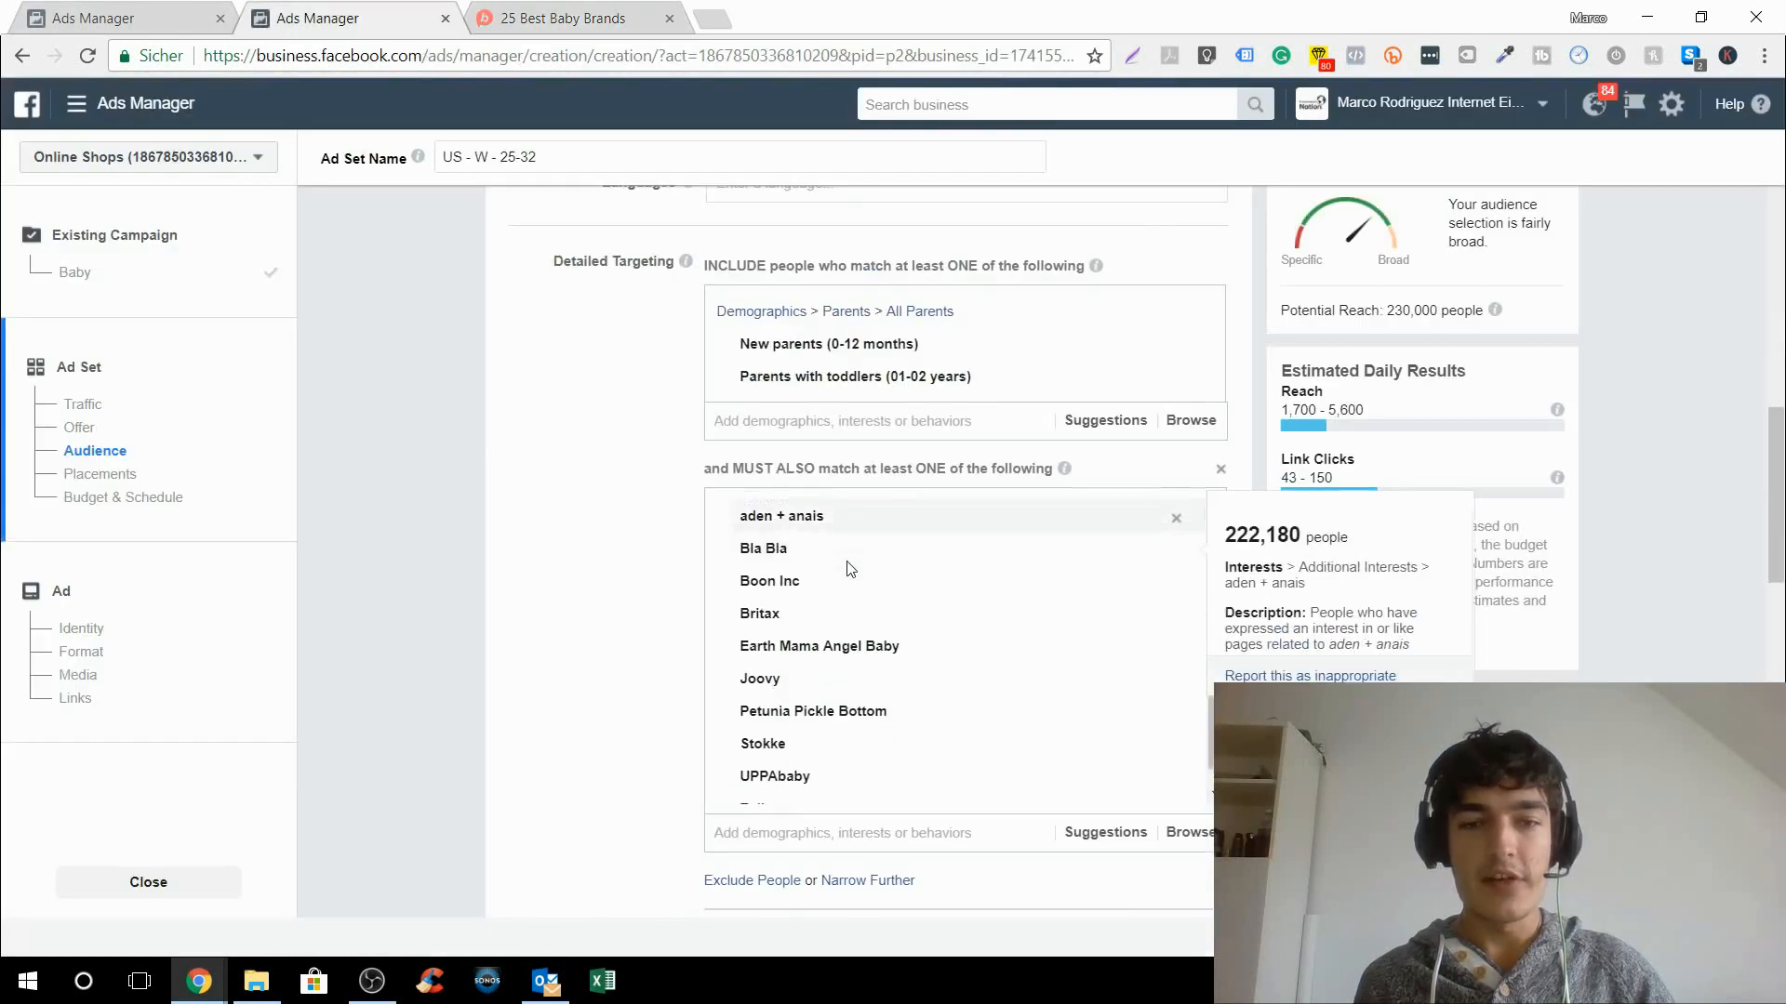
# - Highlight the Baby ad set's potential reach and look through its full list of baby brand interests
pyautogui.scroll(5, 846, 569)
pyautogui.moveTo(1385, 312); pyautogui.dragTo(1481, 317)
pyautogui.moveTo(1481, 322)
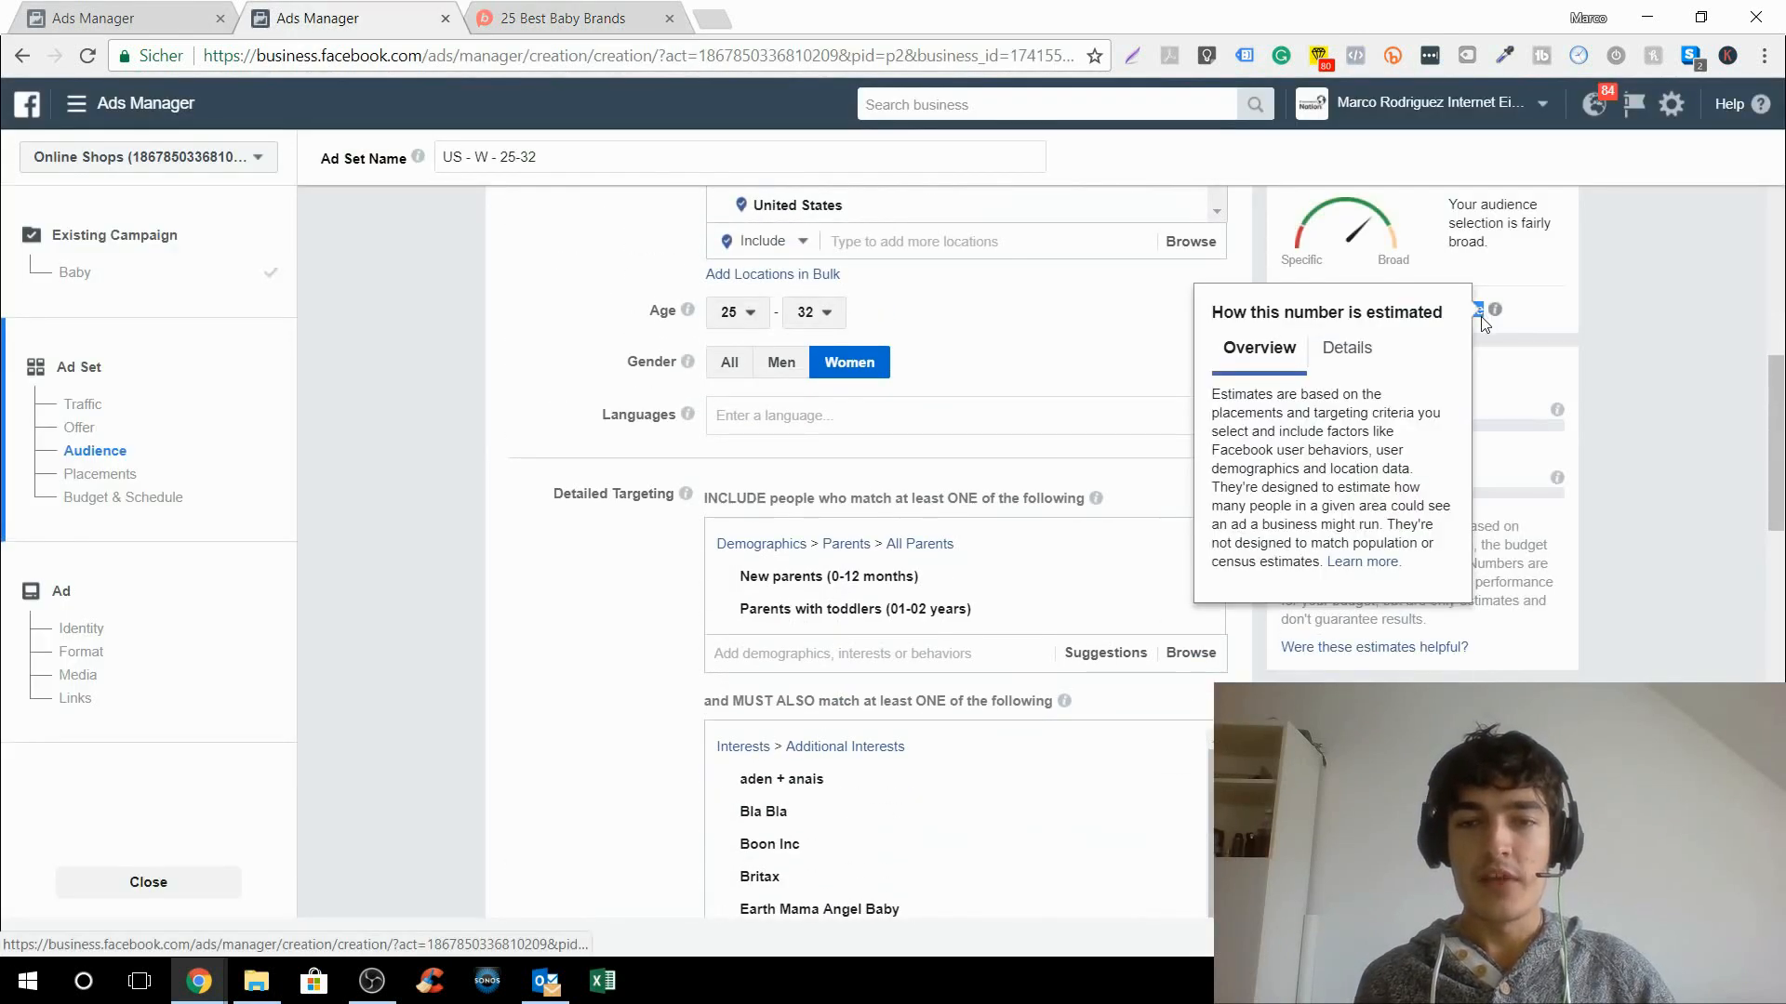
pyautogui.scroll(-3, 633, 535)
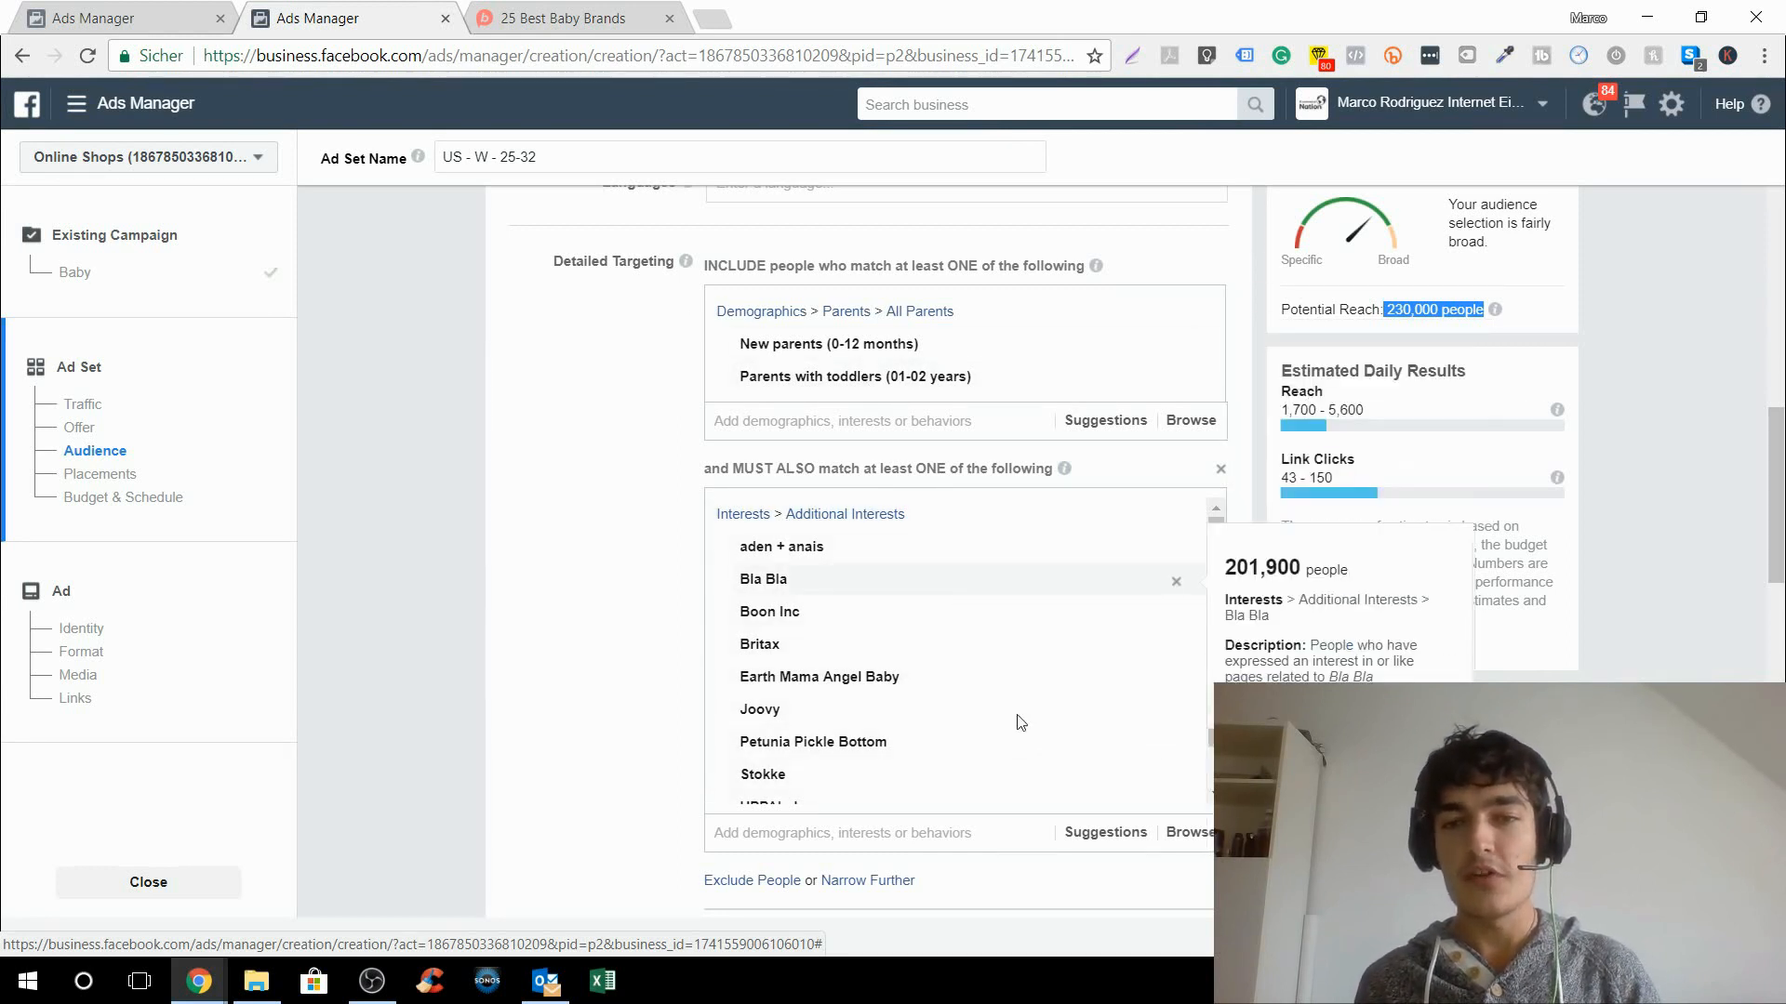
pyautogui.scroll(-1, 971, 701)
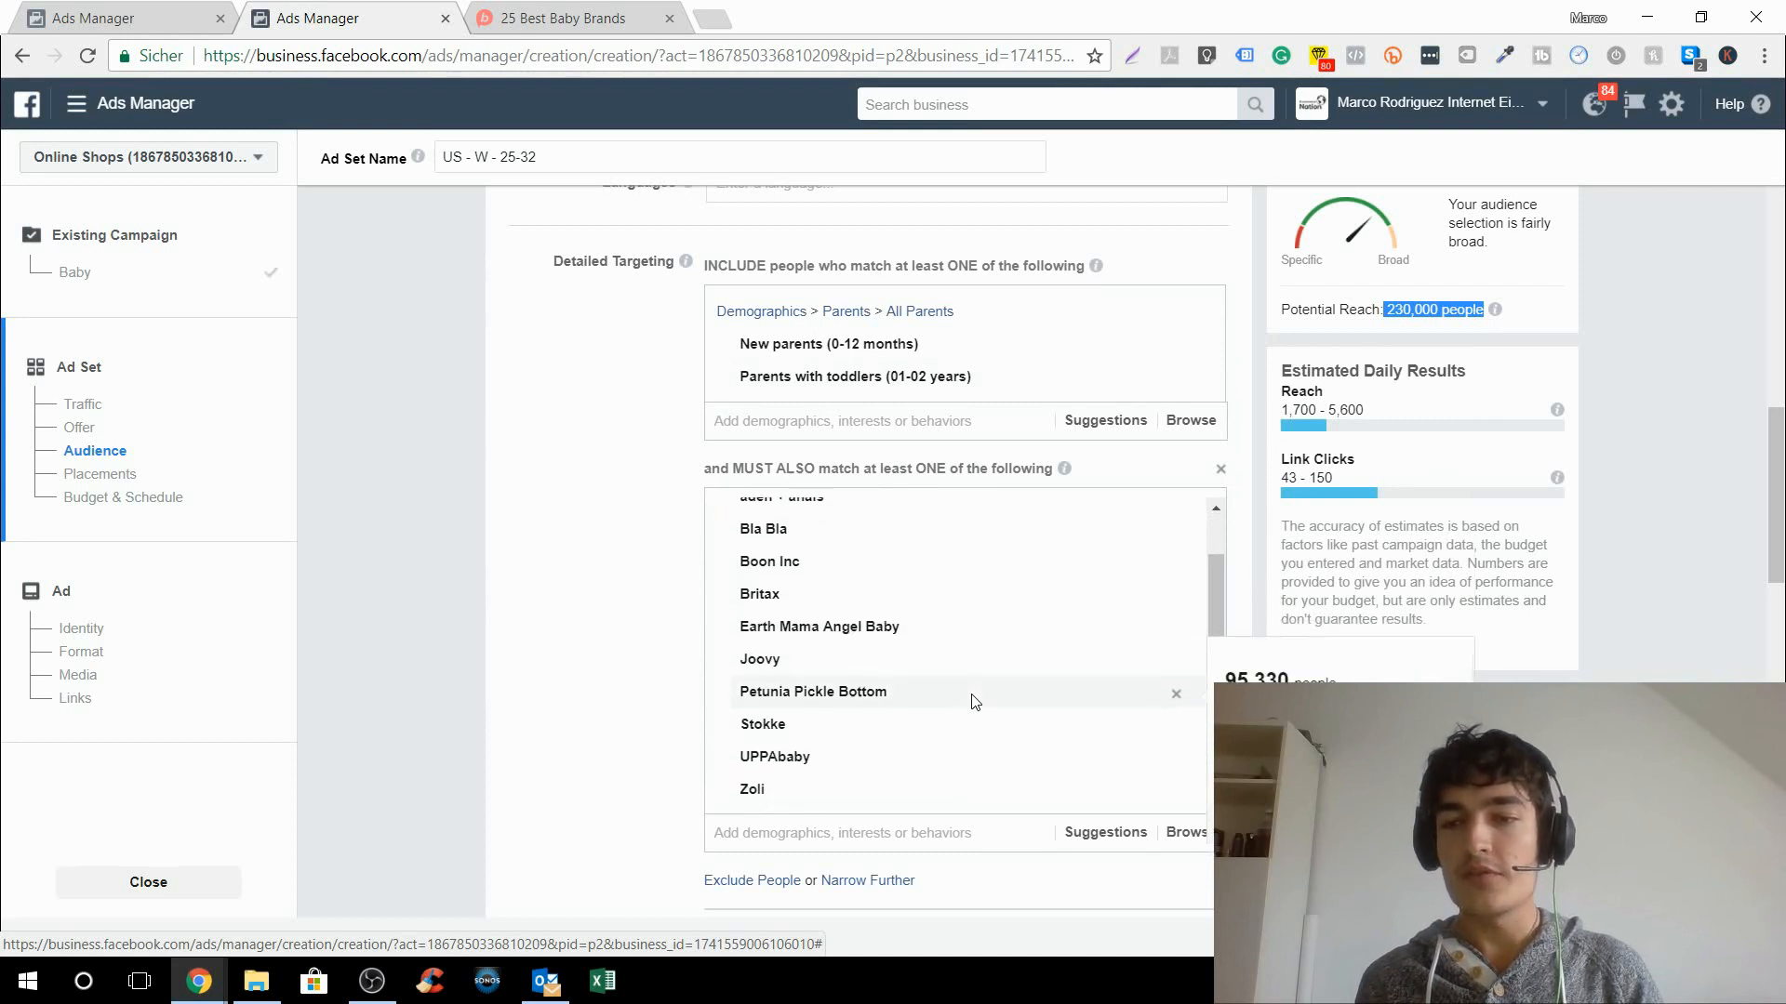
pyautogui.scroll(2, 930, 558)
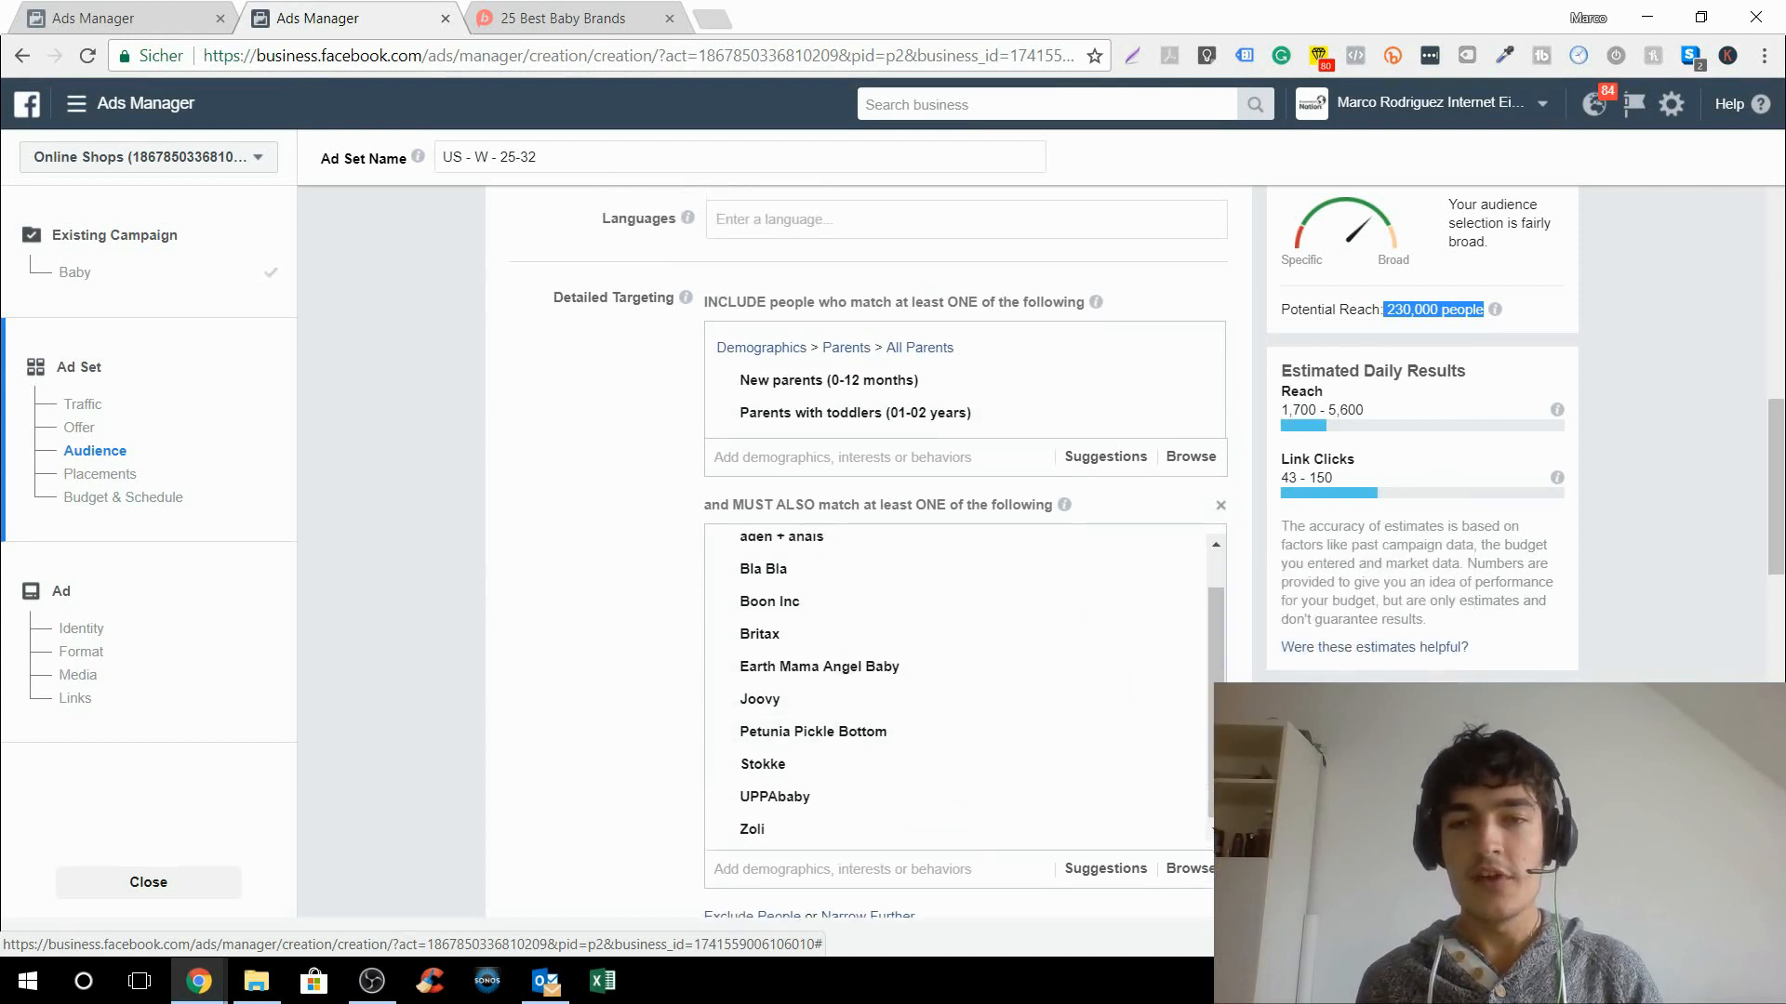
# - Compare the General Fashion ad set's targeting with the Baby ad set's, reviewing the latter's interests, location, age and gender
pyautogui.click(160, 18)
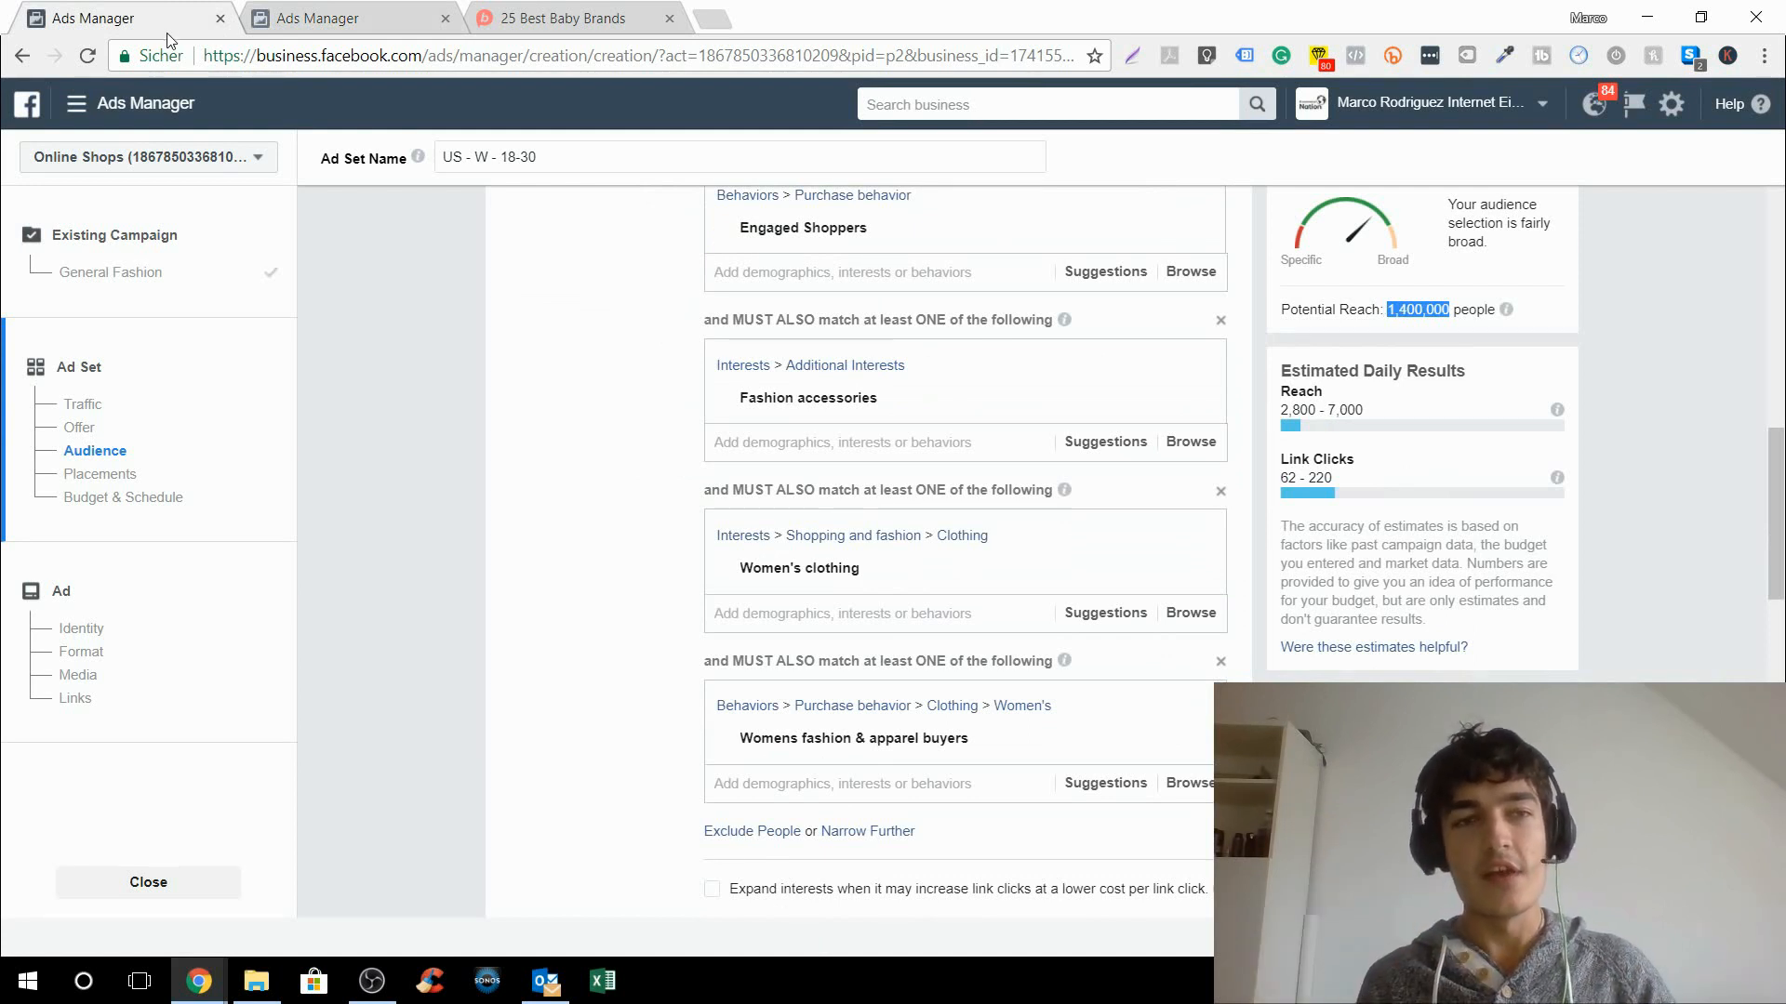
pyautogui.click(316, 21)
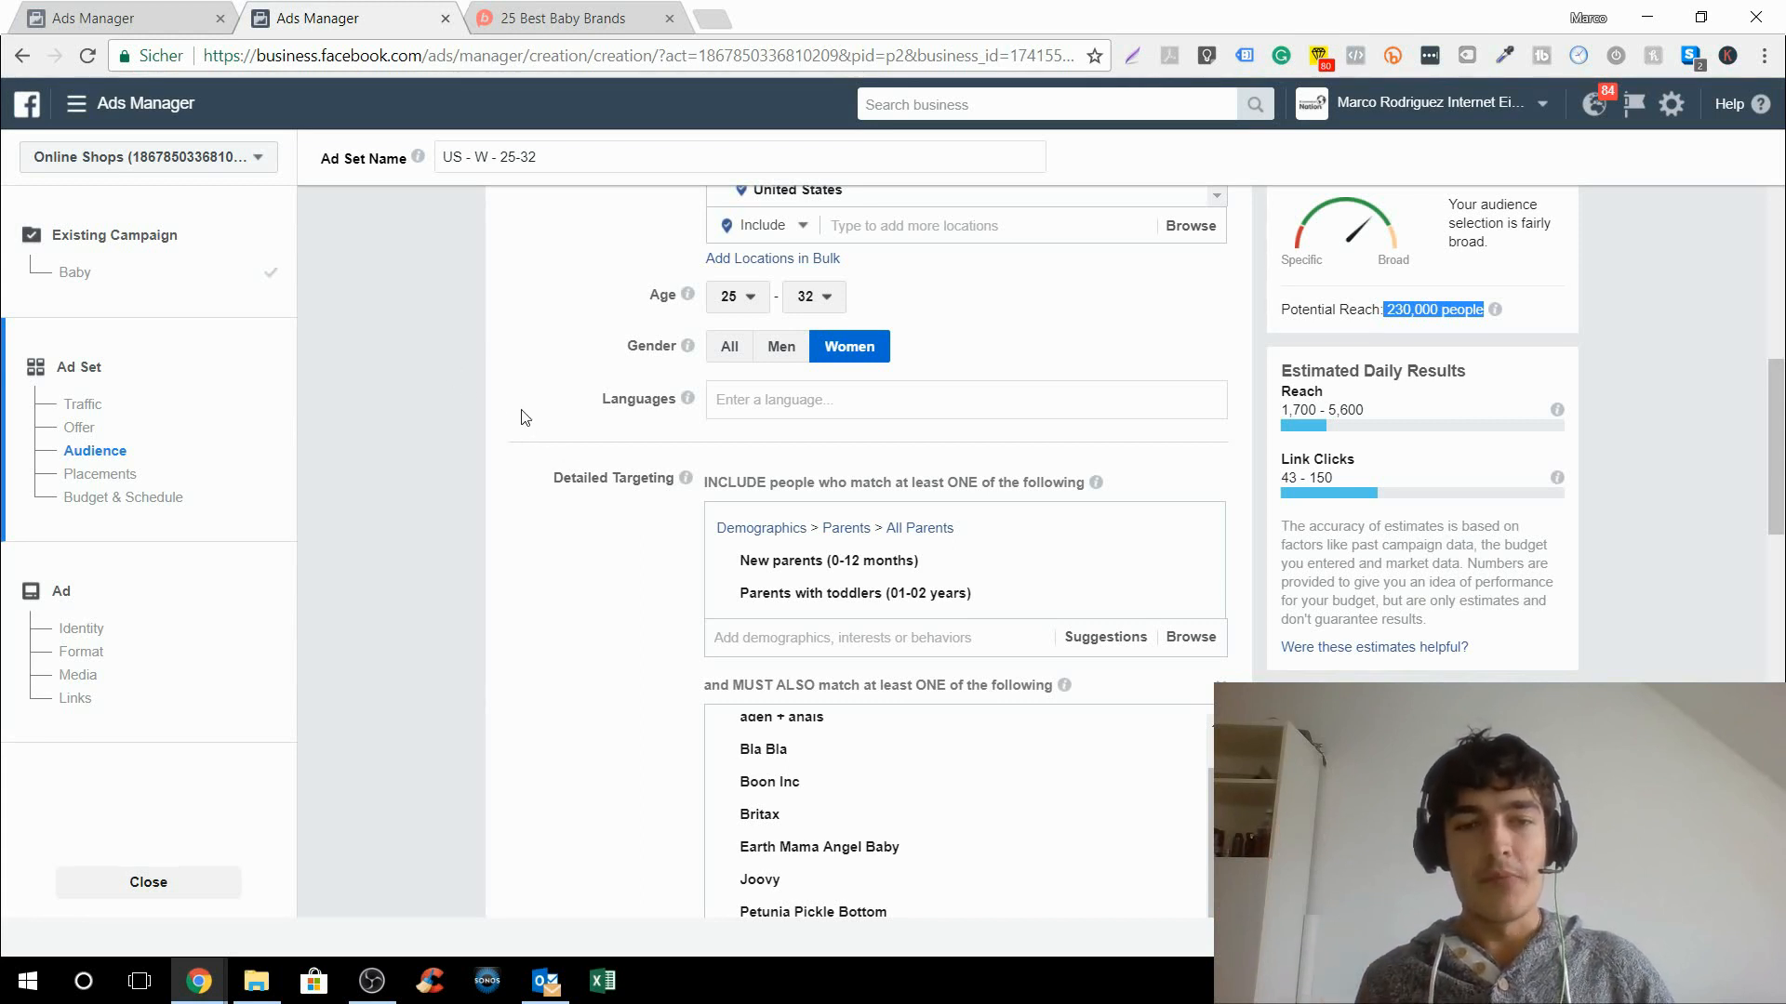
pyautogui.scroll(-4, 518, 430)
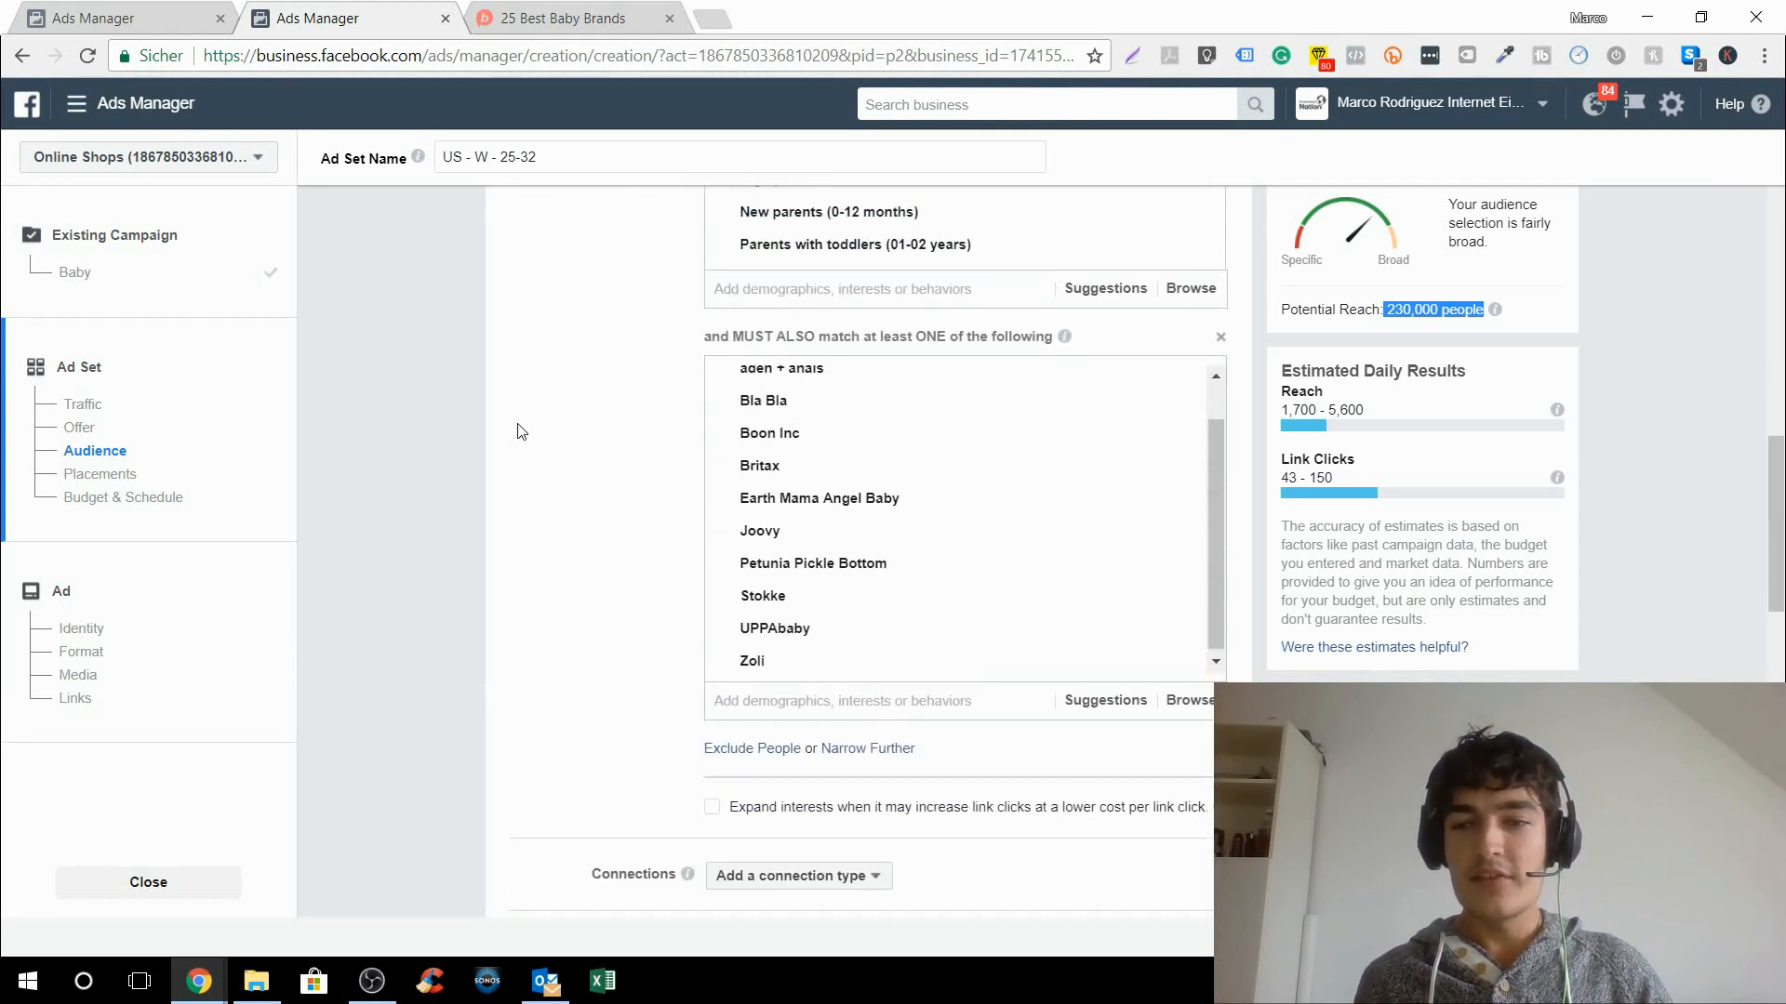
pyautogui.scroll(6, 518, 431)
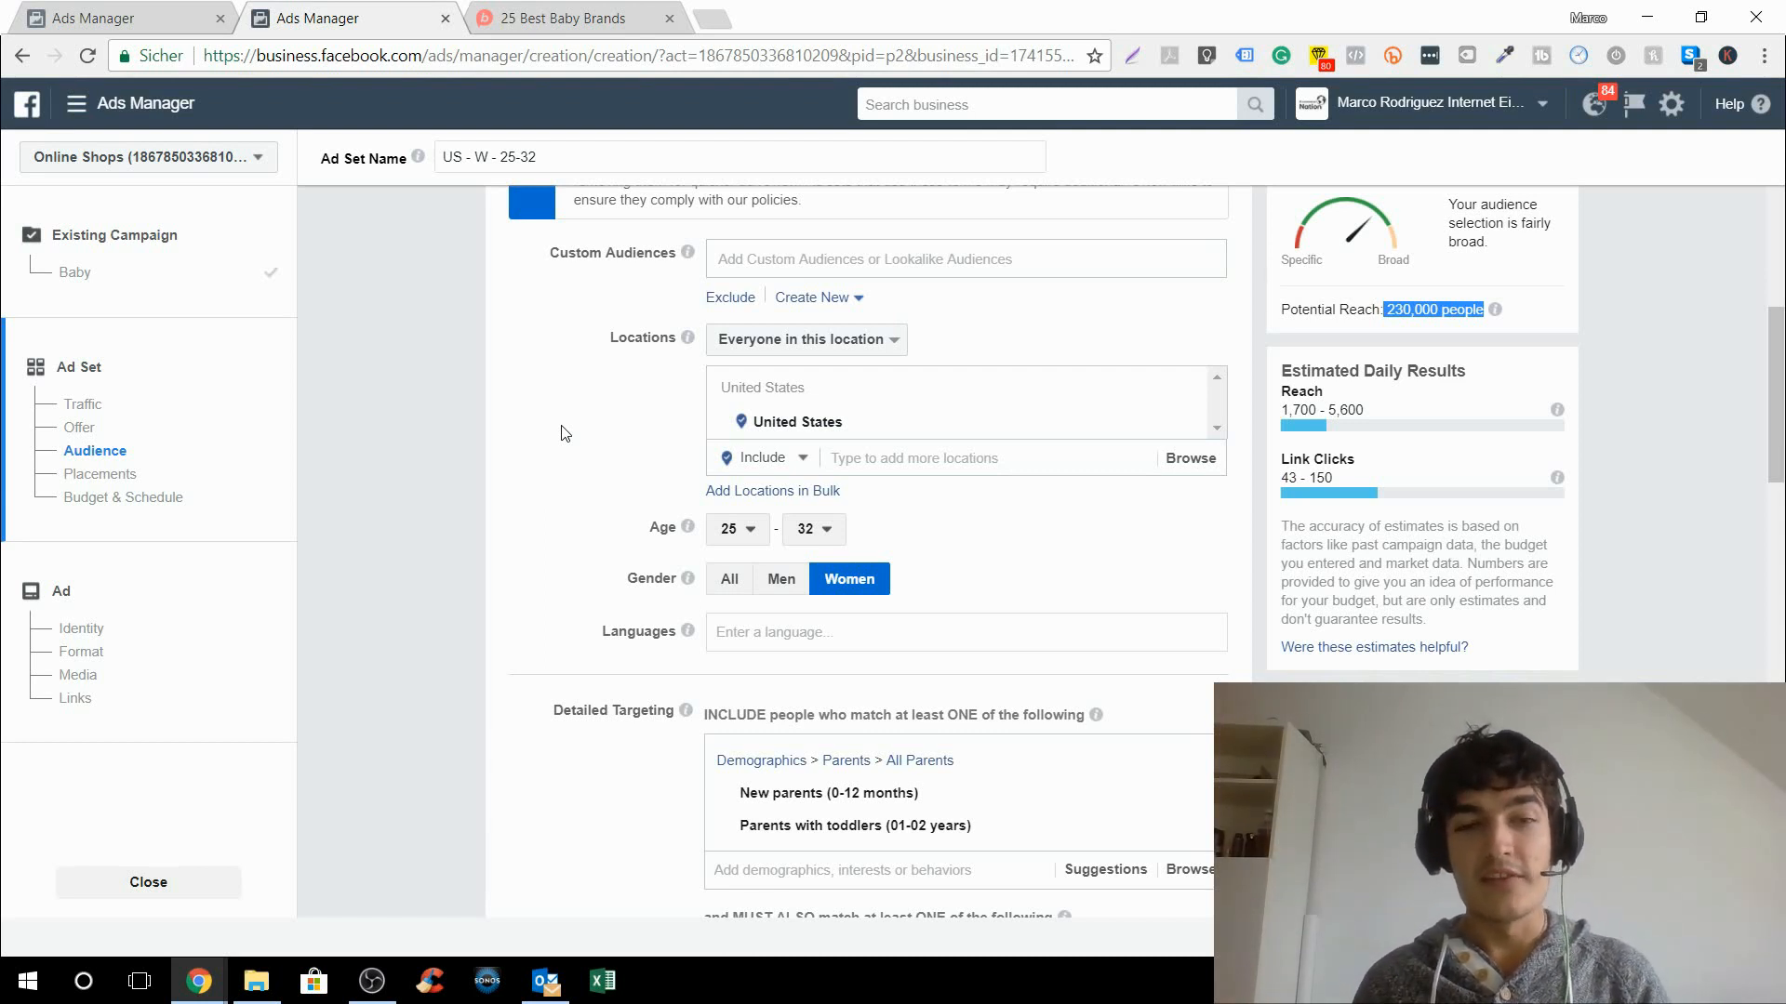
pyautogui.scroll(2, 561, 432)
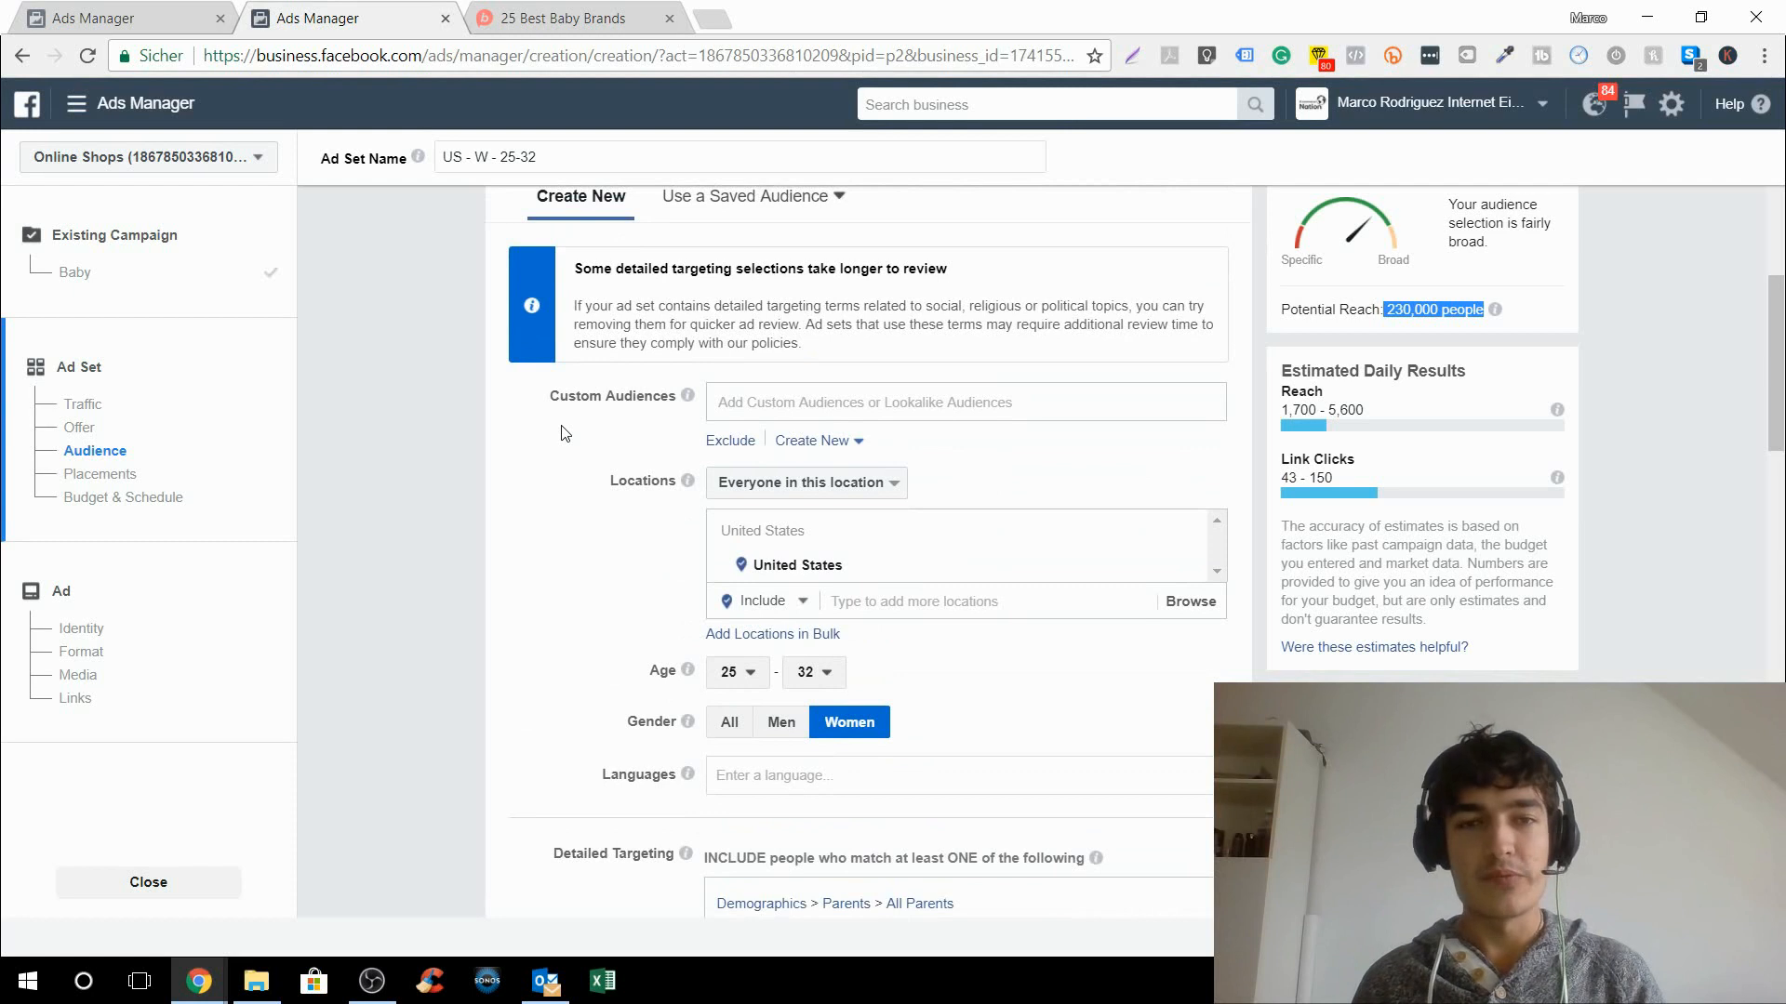
pyautogui.scroll(1, 561, 432)
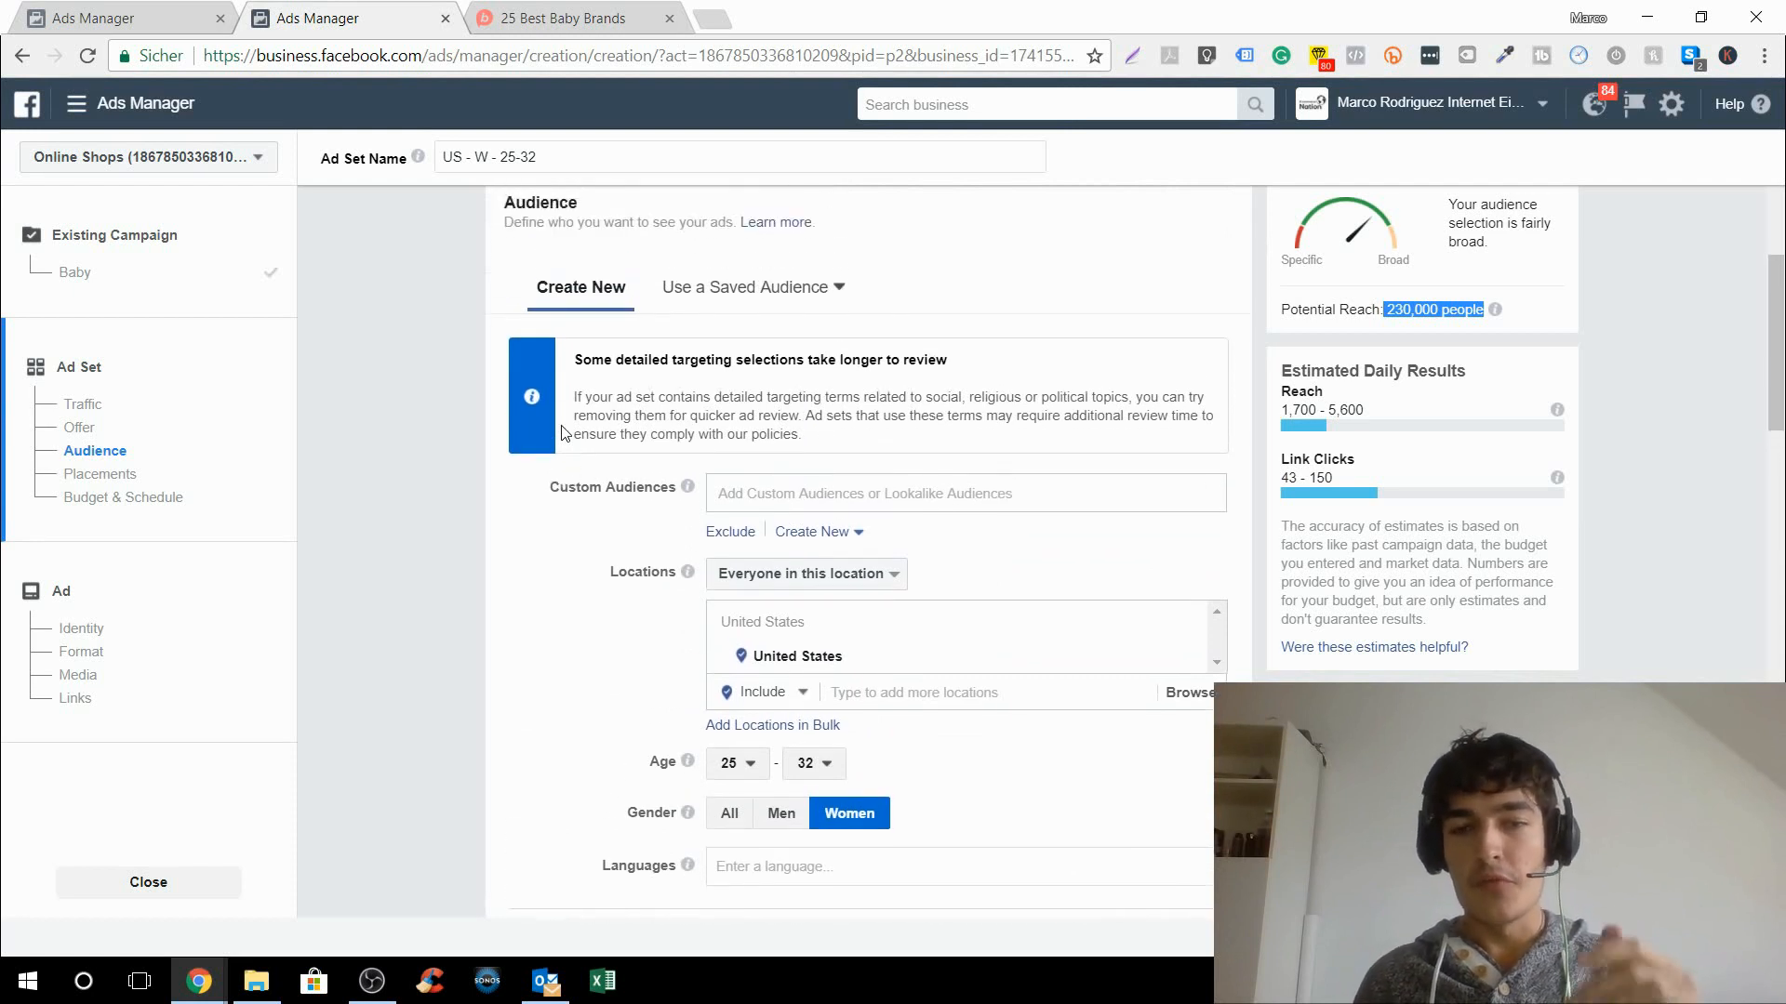